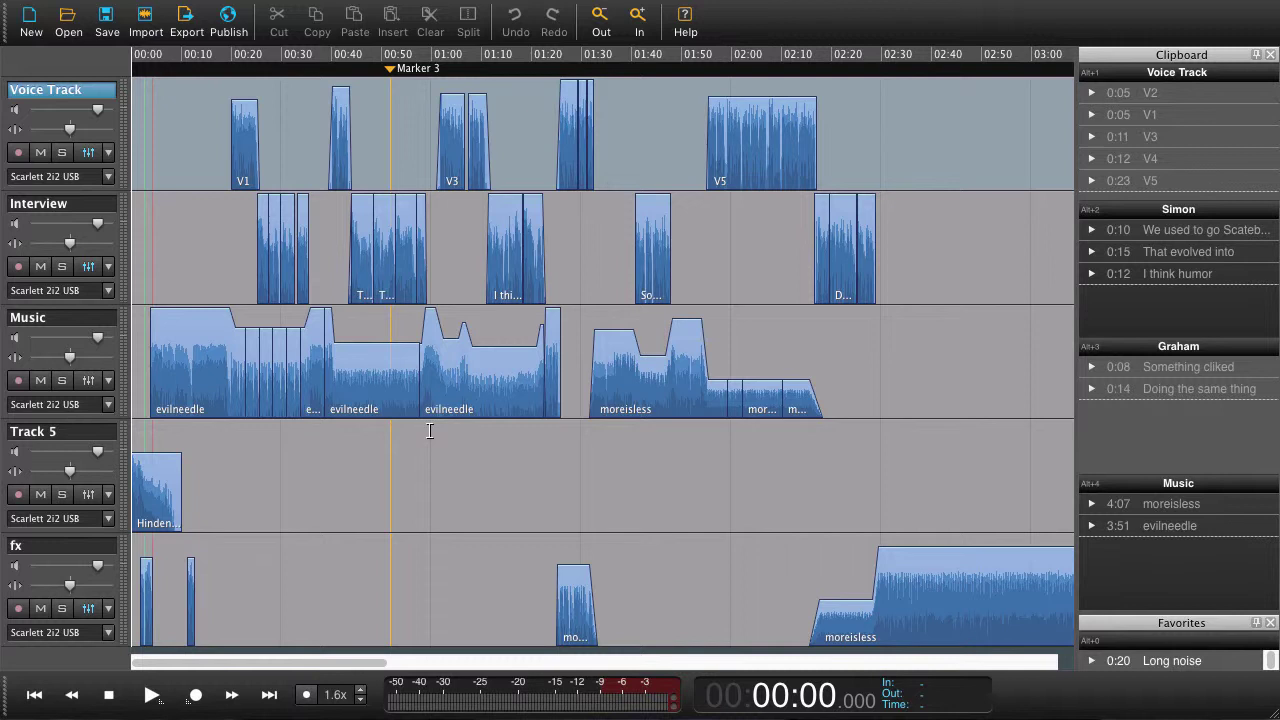
- Open the Export to disk dialog and replace the output file name with Test
{"action": "key", "text": "super+e"}
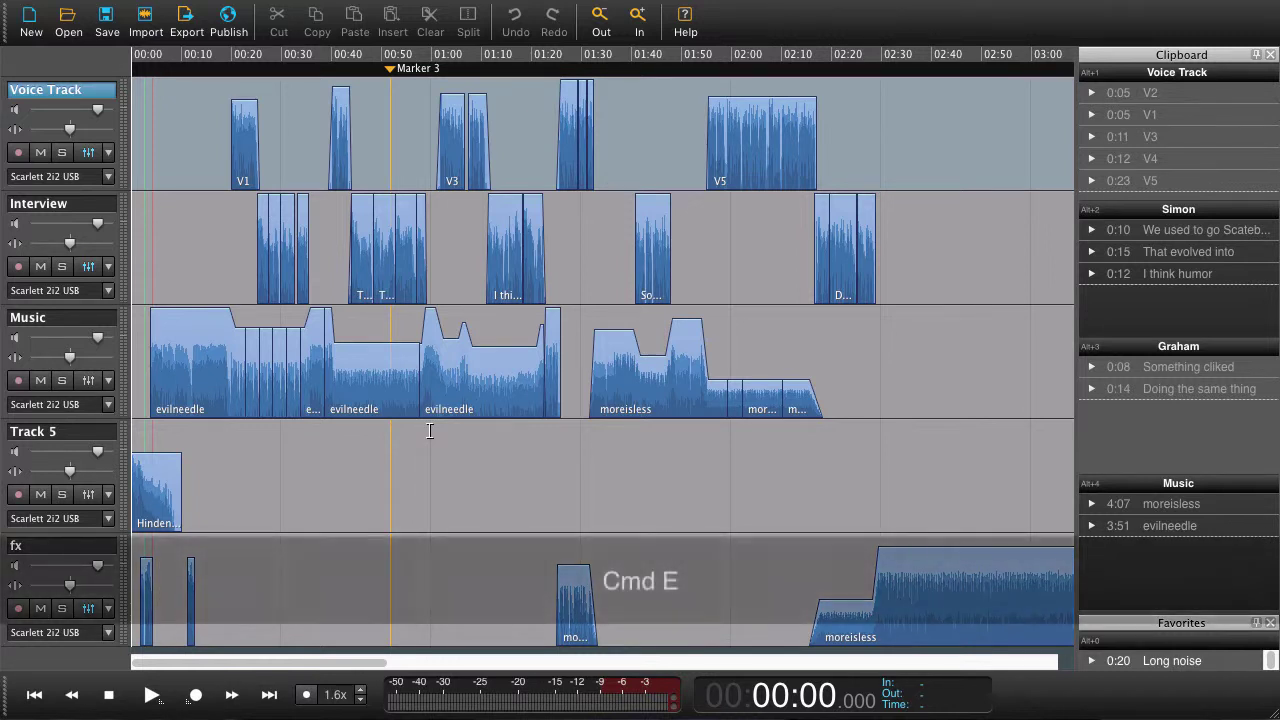
{"action": "left_click", "coordinate": [186, 30]}
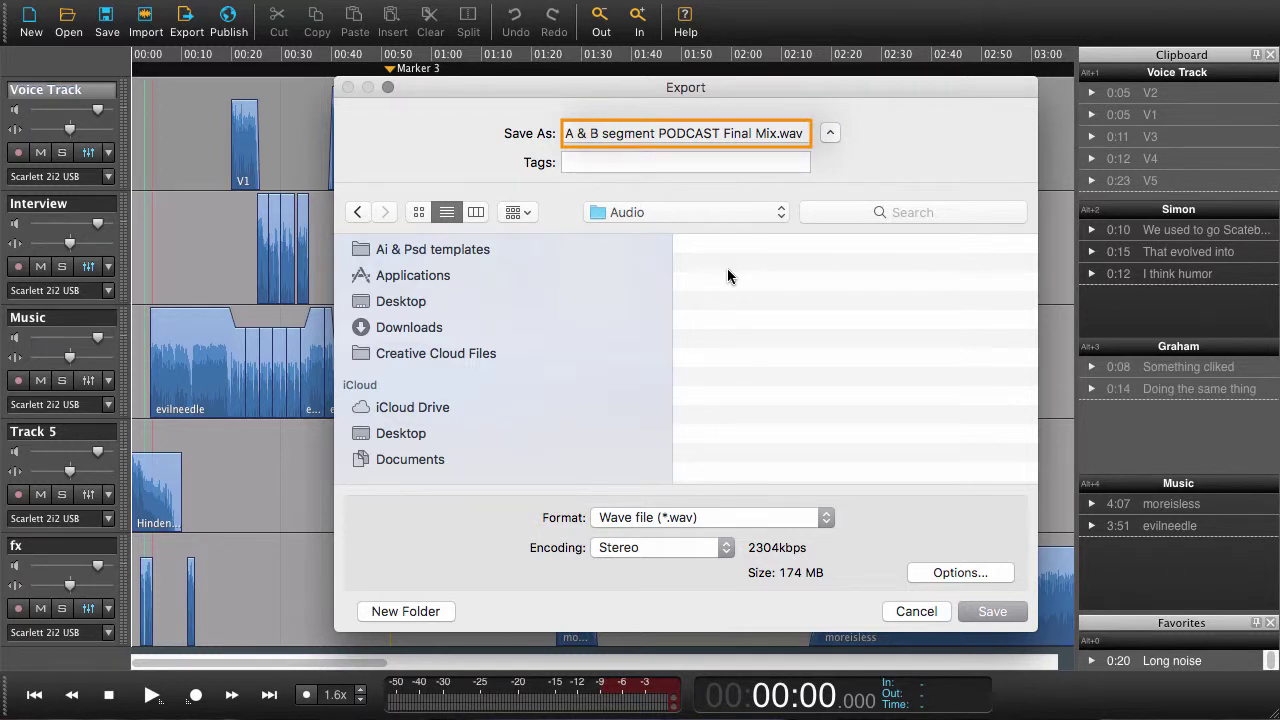
{"action": "left_click", "coordinate": [772, 132]}
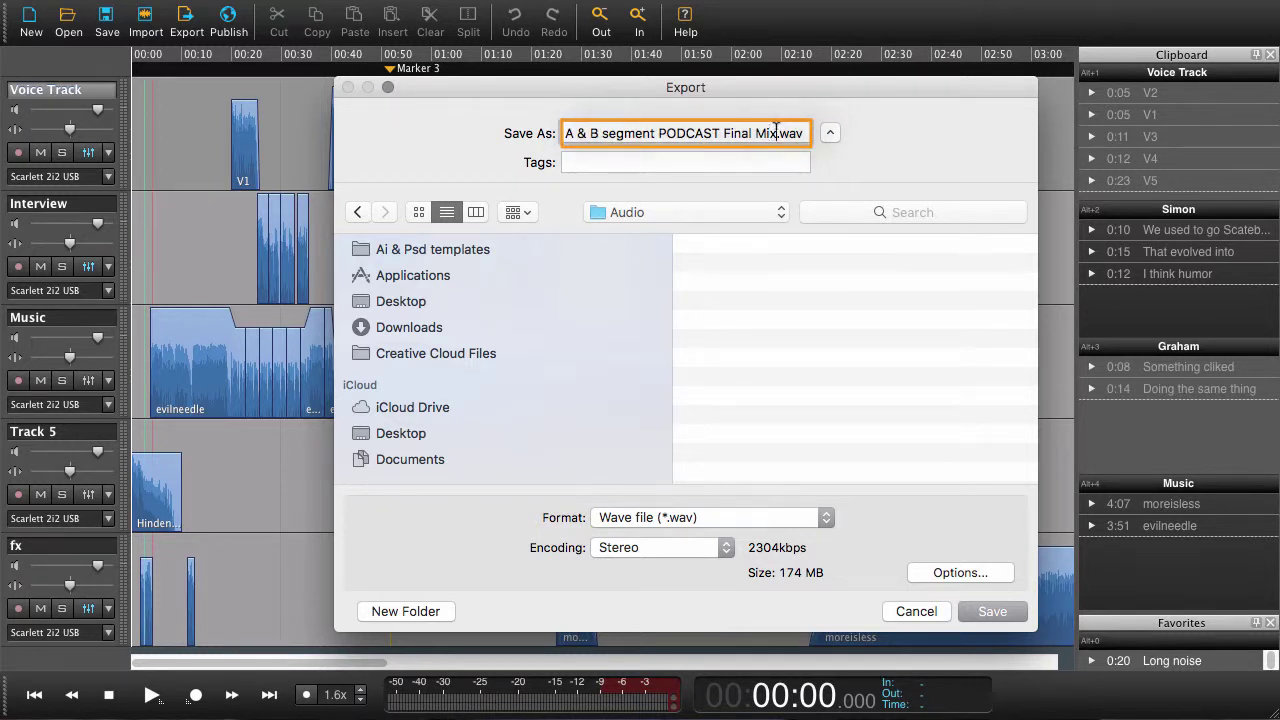
{"action": "left_click_drag", "start_coordinate": [779, 133], "coordinate": [497, 120]}
{"action": "type", "text": "Test"}
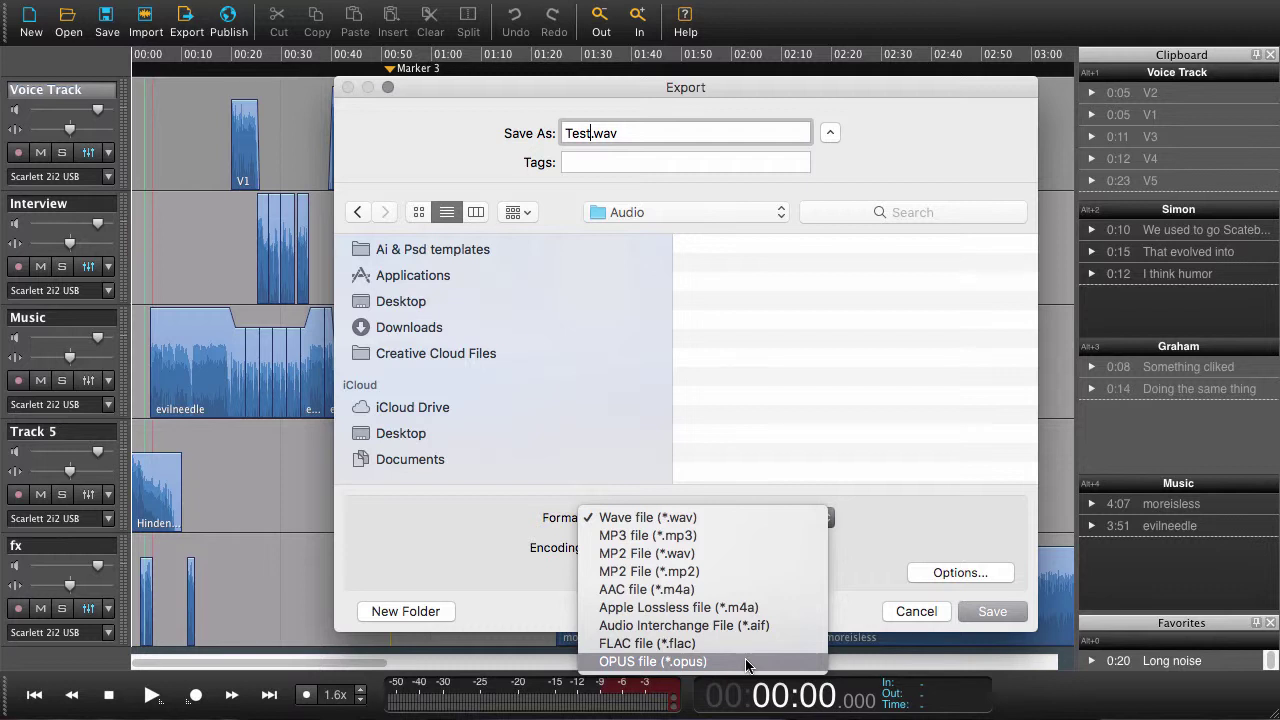
{"action": "left_click", "coordinate": [722, 519]}
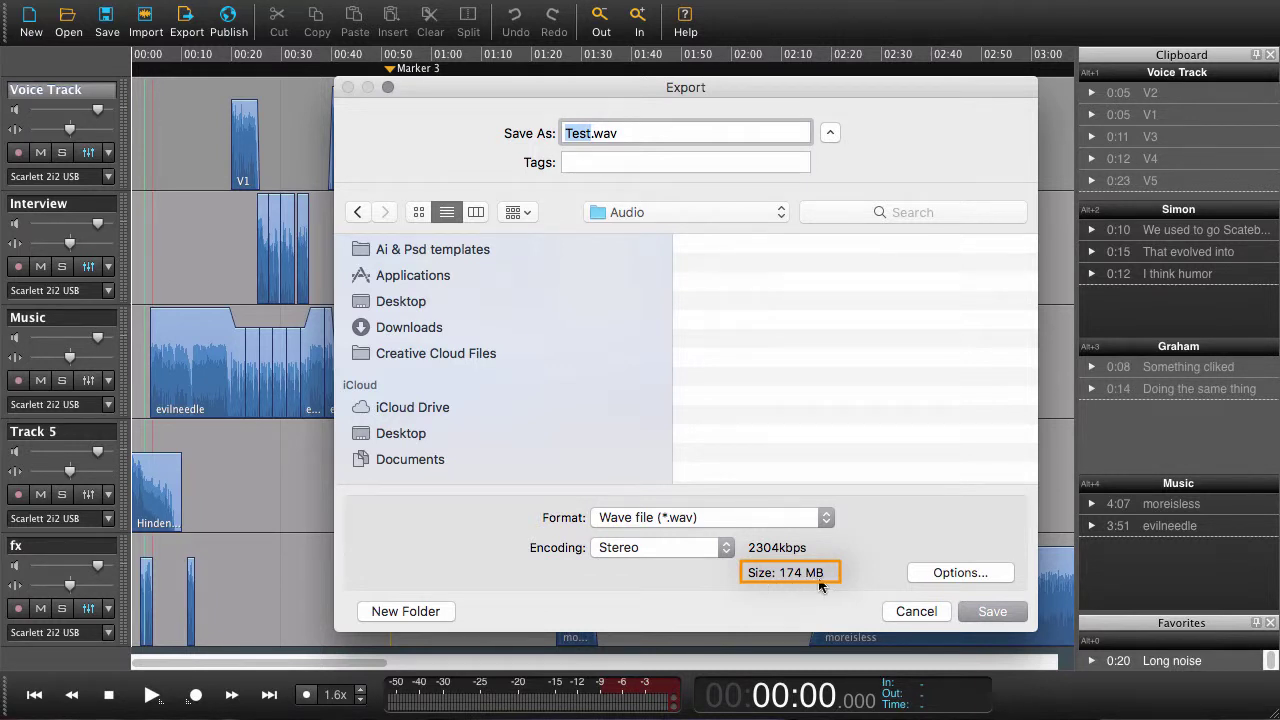
{"action": "left_click", "coordinate": [760, 520]}
{"action": "left_click", "coordinate": [751, 671]}
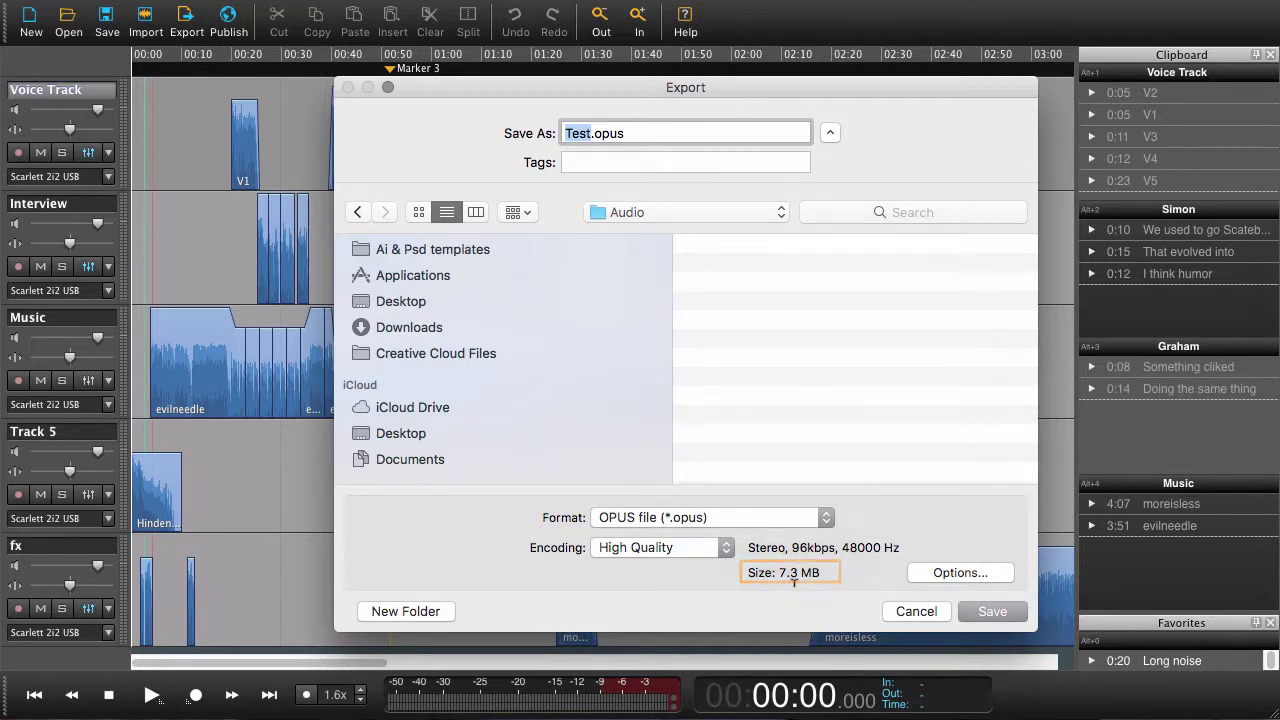
{"action": "left_click", "coordinate": [797, 522]}
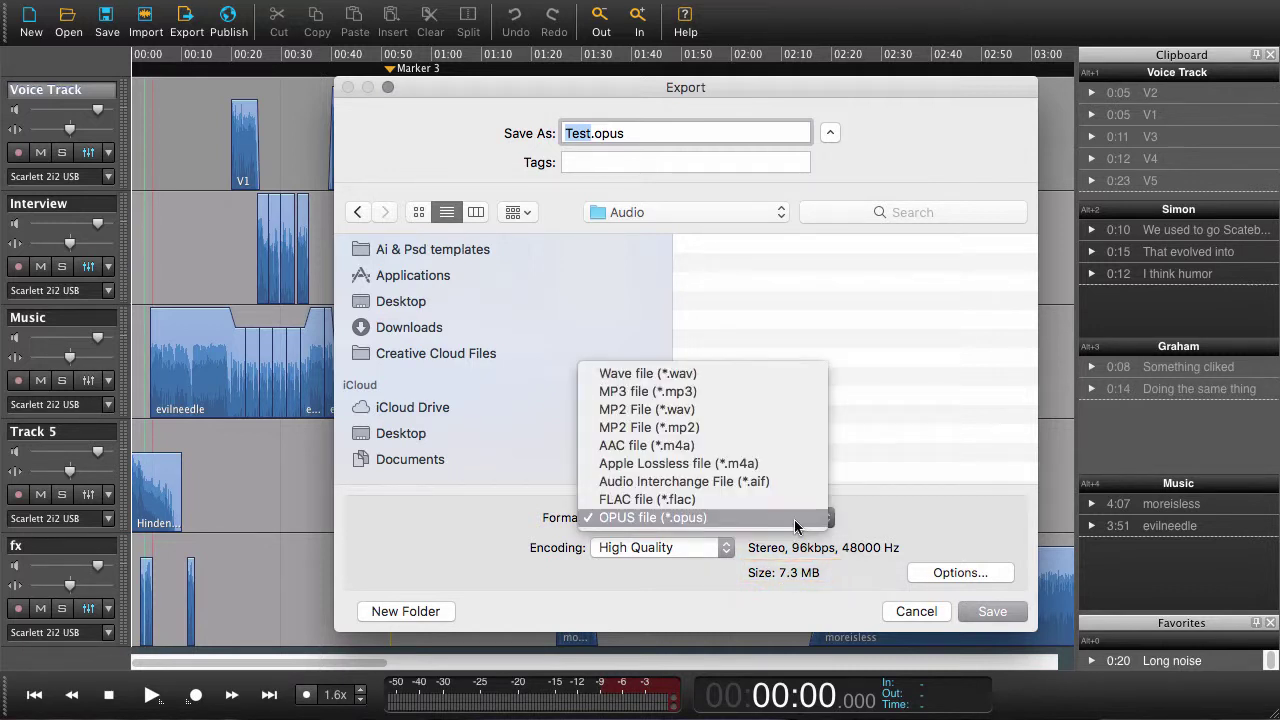
{"action": "left_click", "coordinate": [737, 375]}
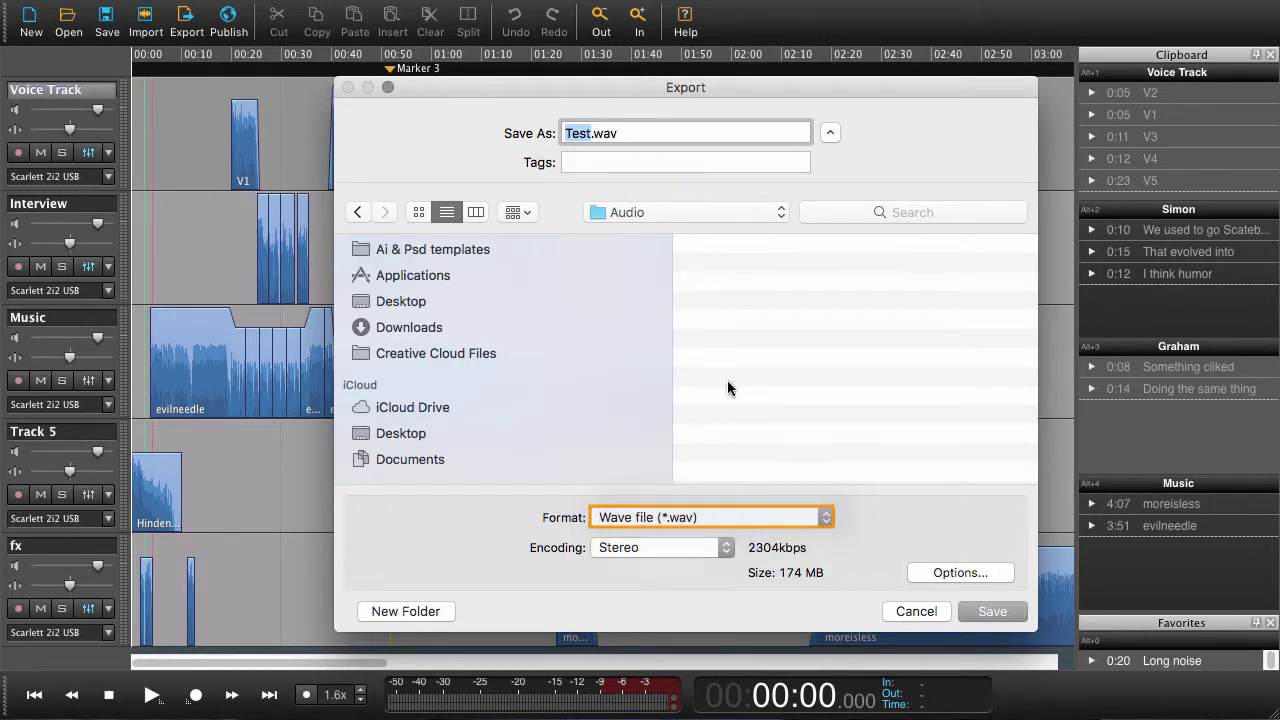
{"action": "left_click", "coordinate": [726, 553]}
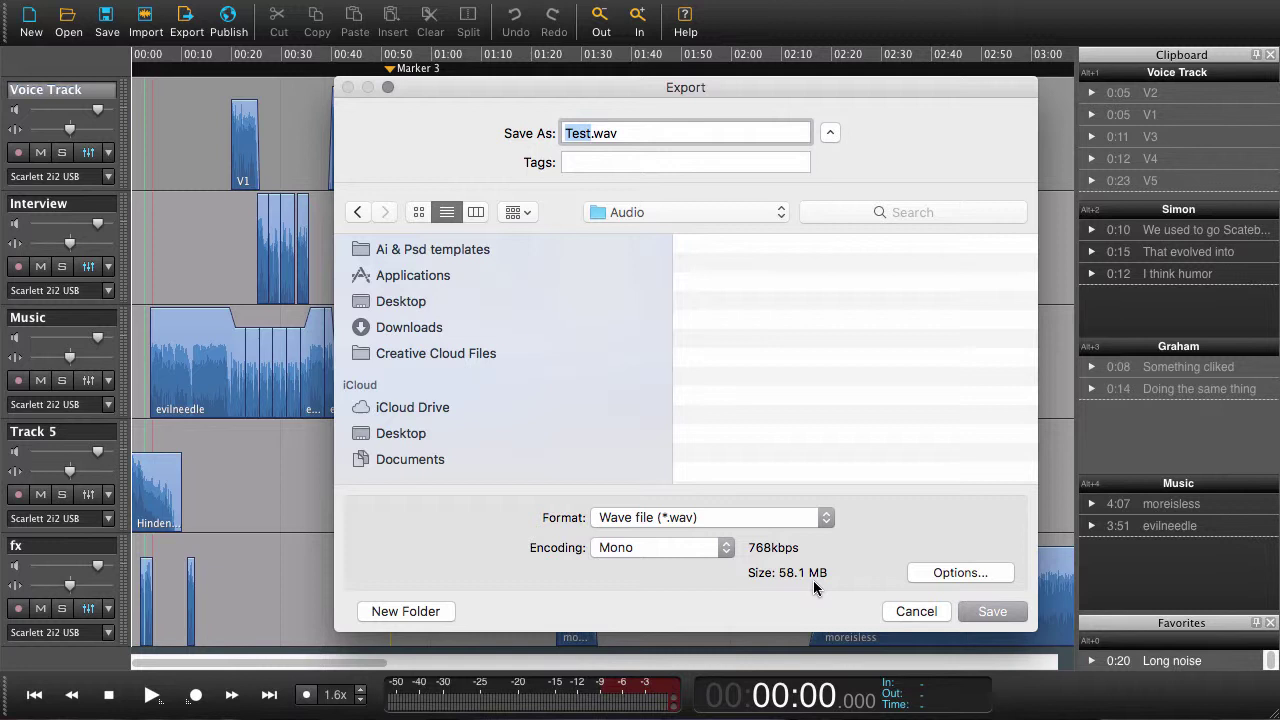
{"action": "left_click", "coordinate": [727, 550]}
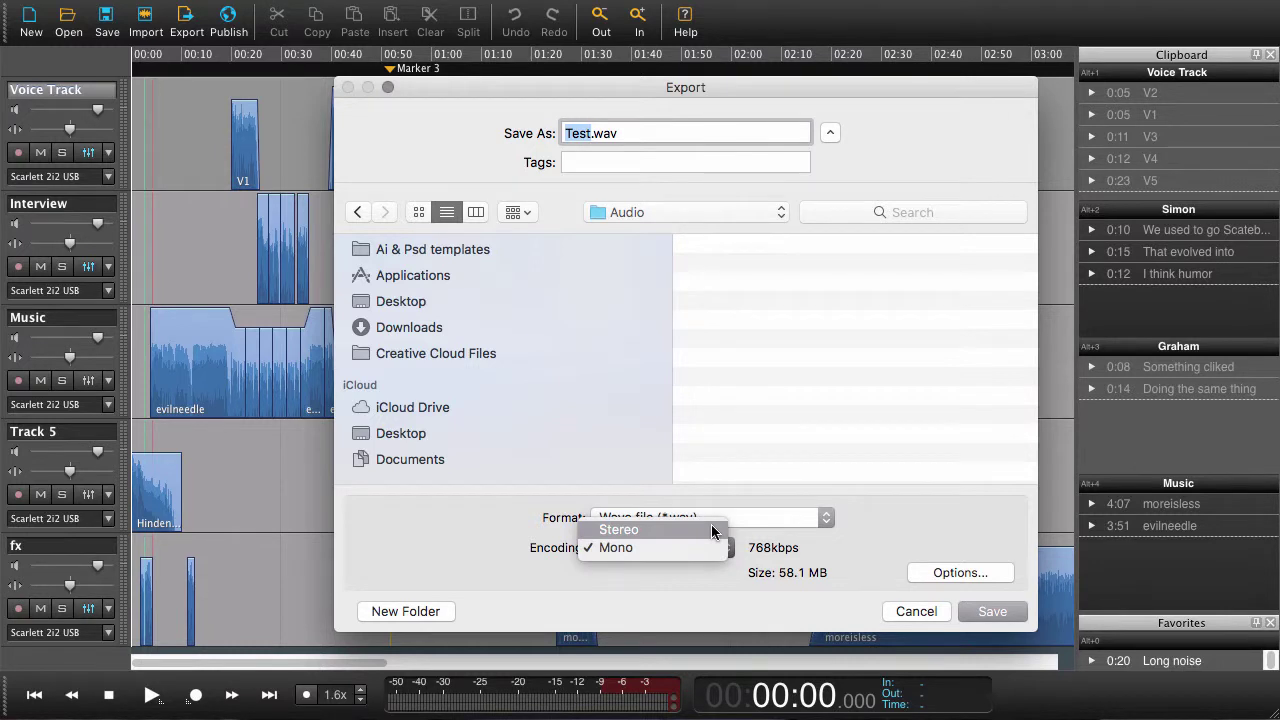
{"action": "left_click", "coordinate": [712, 529]}
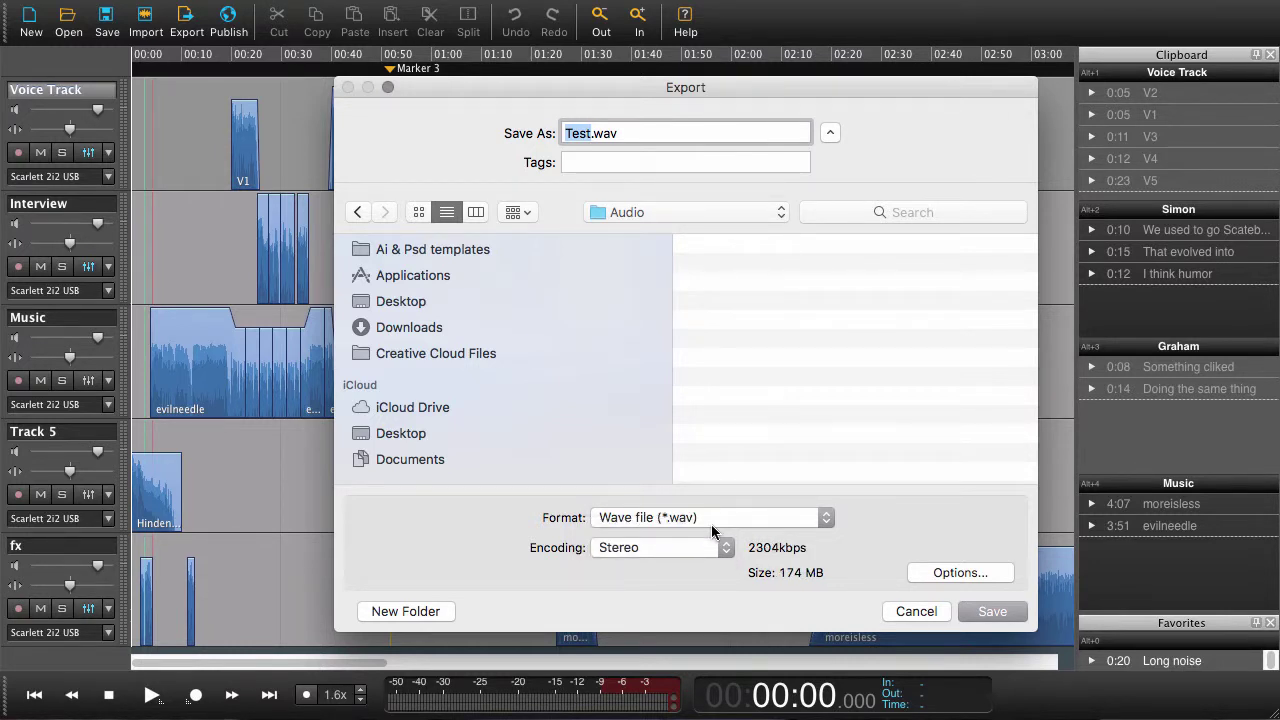
{"action": "left_click", "coordinate": [962, 573]}
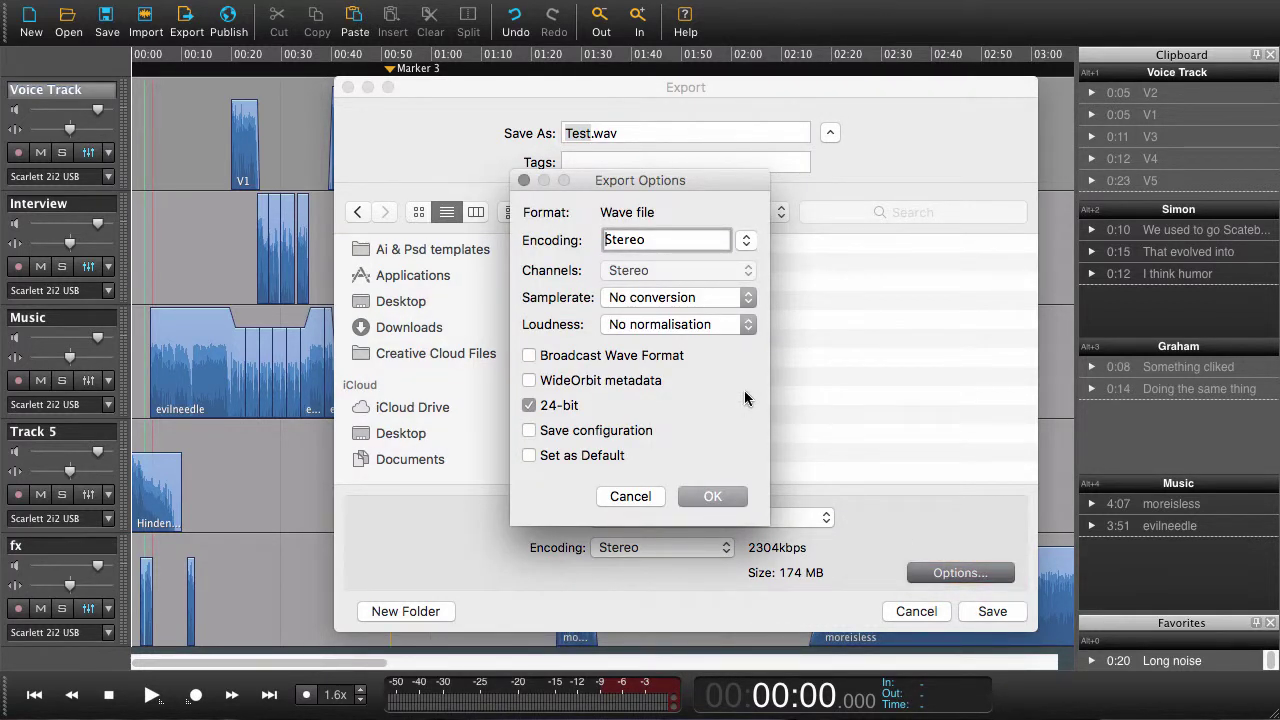
{"action": "key", "text": "Tab"}
{"action": "key", "text": "Tab"}
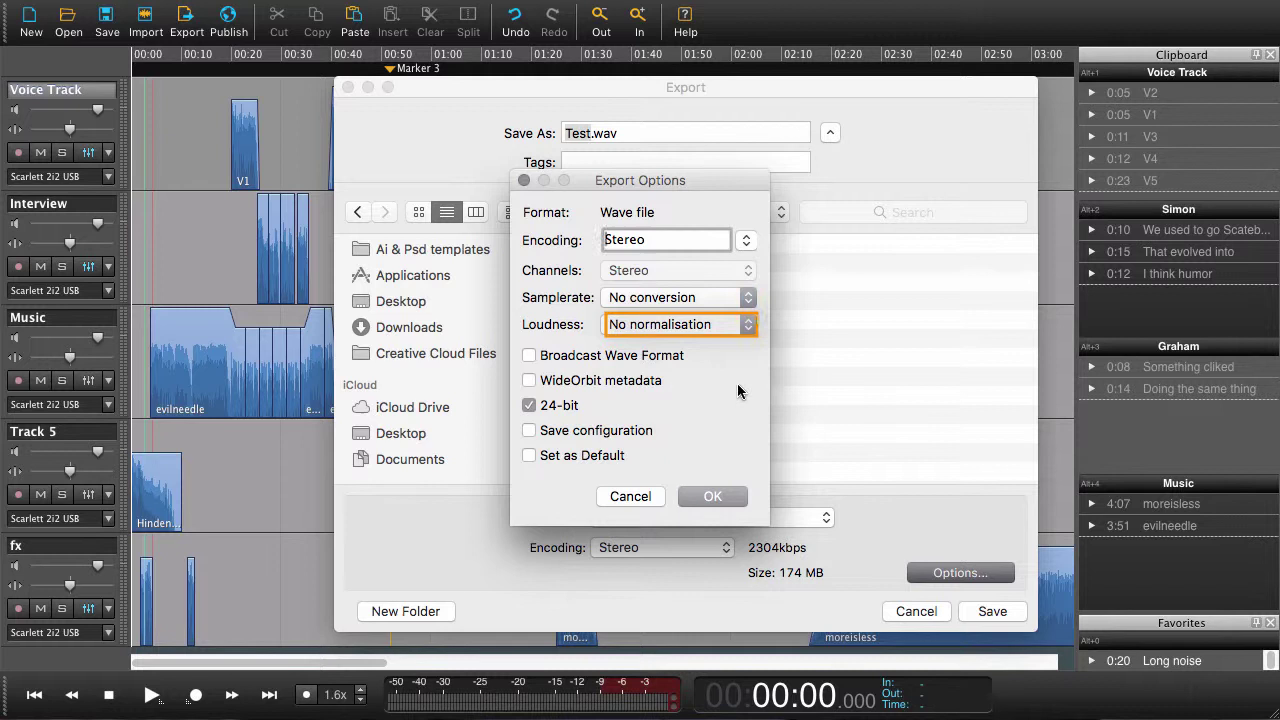
{"action": "left_click", "coordinate": [643, 326]}
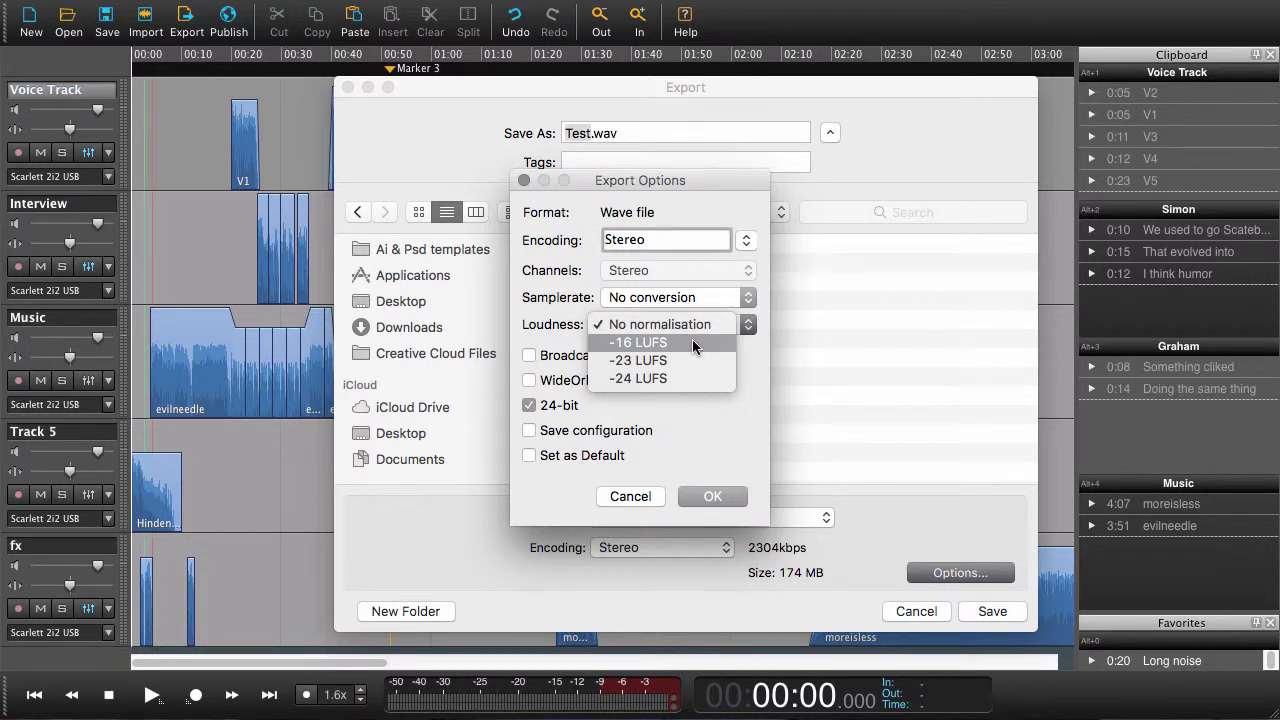
{"action": "left_click", "coordinate": [693, 343]}
{"action": "left_click", "coordinate": [712, 496]}
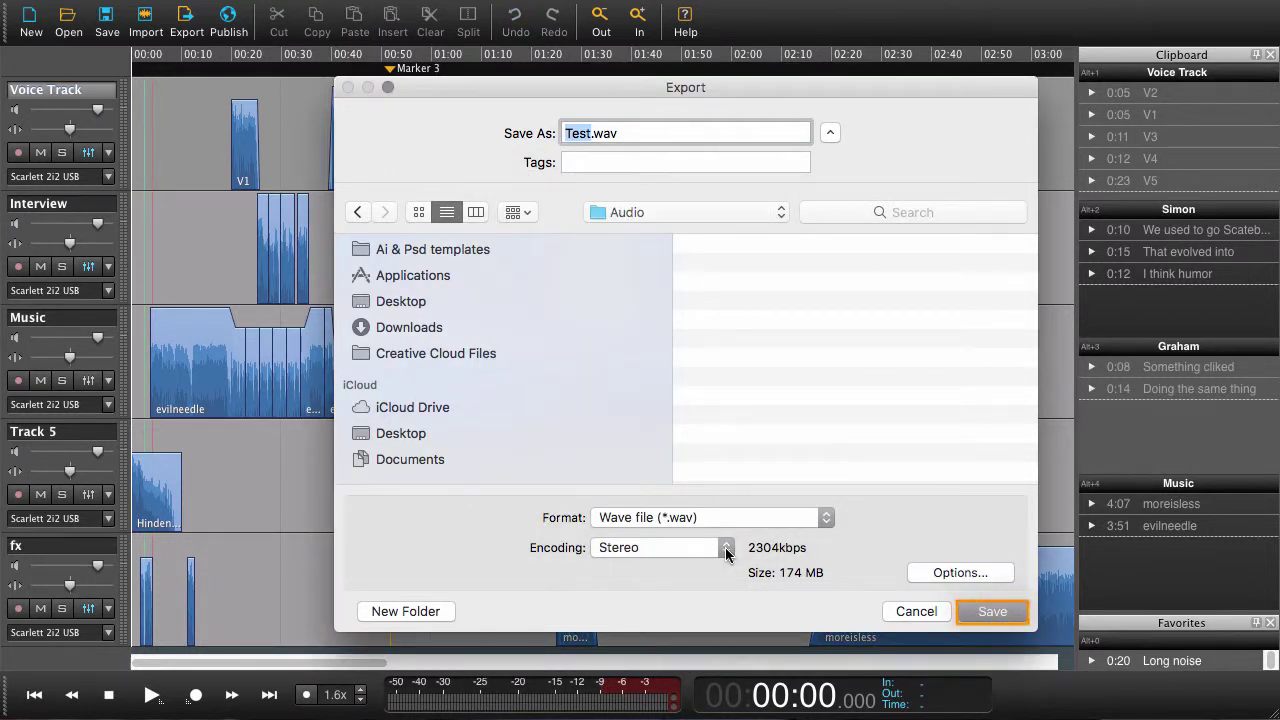
- Save the stereo Wave export as Test.wav and close the completion notice
{"action": "key", "text": "Return"}
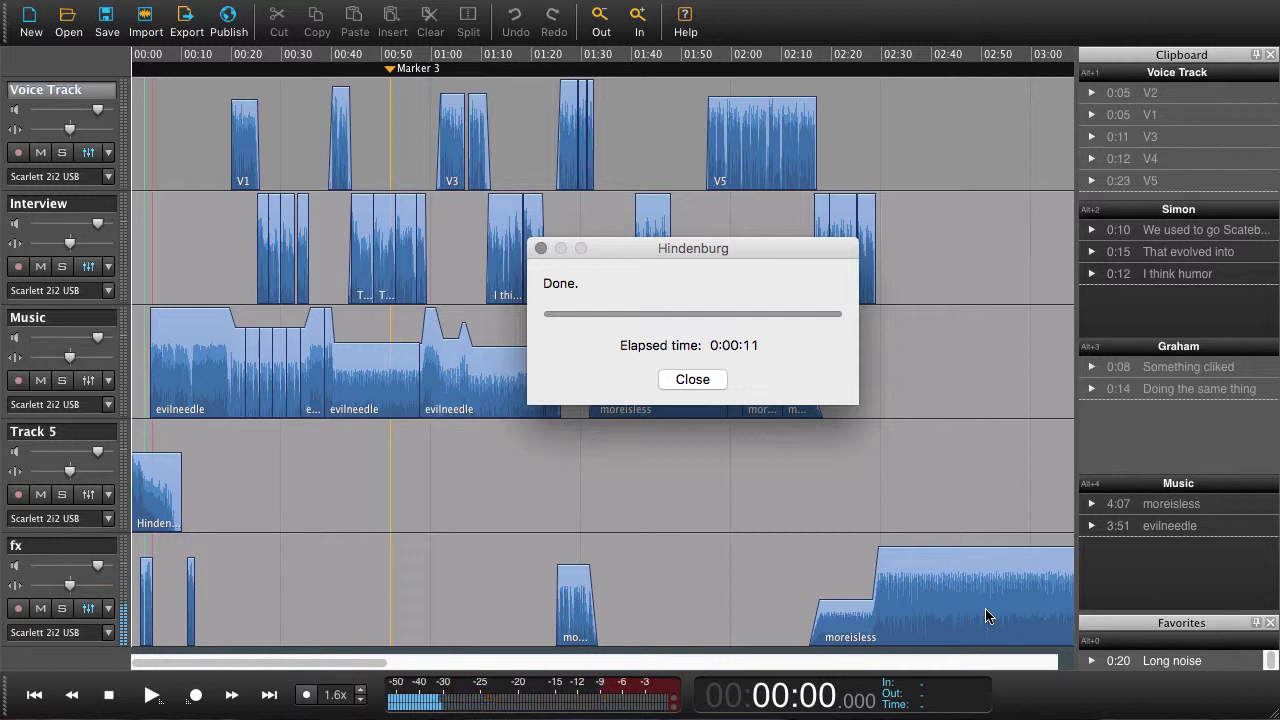
{"action": "left_click", "coordinate": [690, 380]}
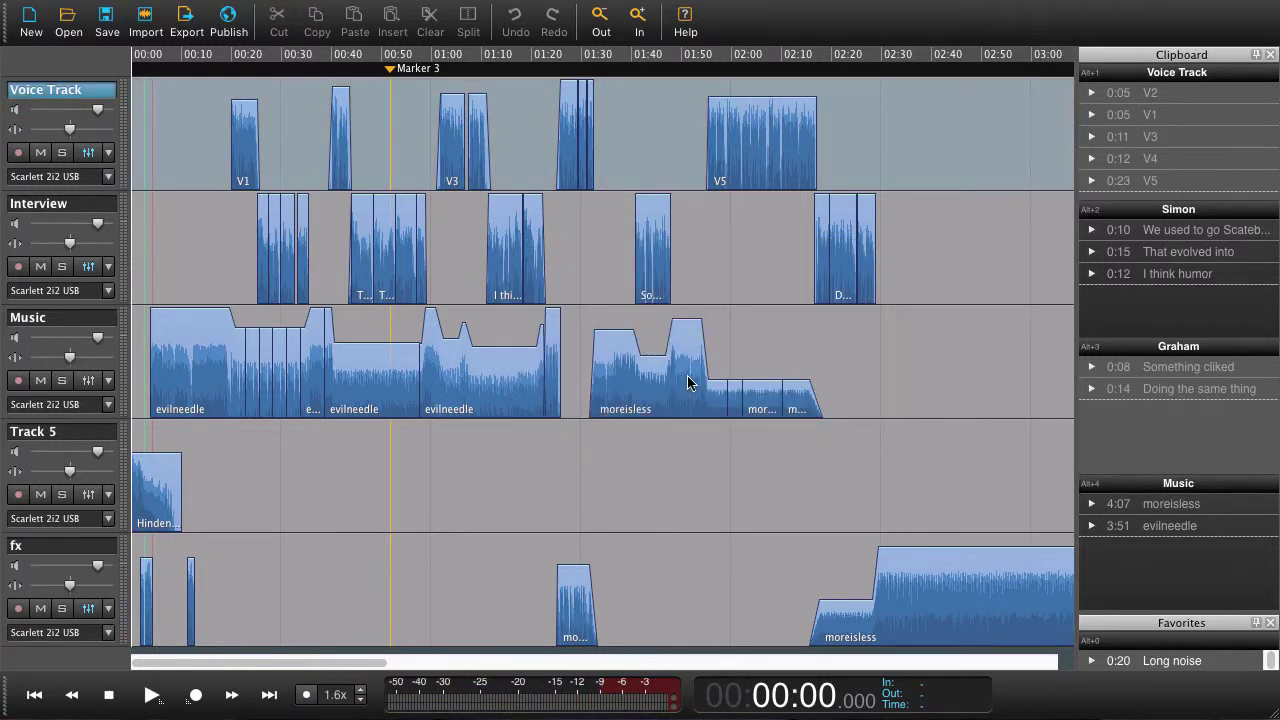
- Open Publish and tick My Soundcloud, My Libsyn, FTP and Archive
{"action": "key", "text": "super+shift+p"}
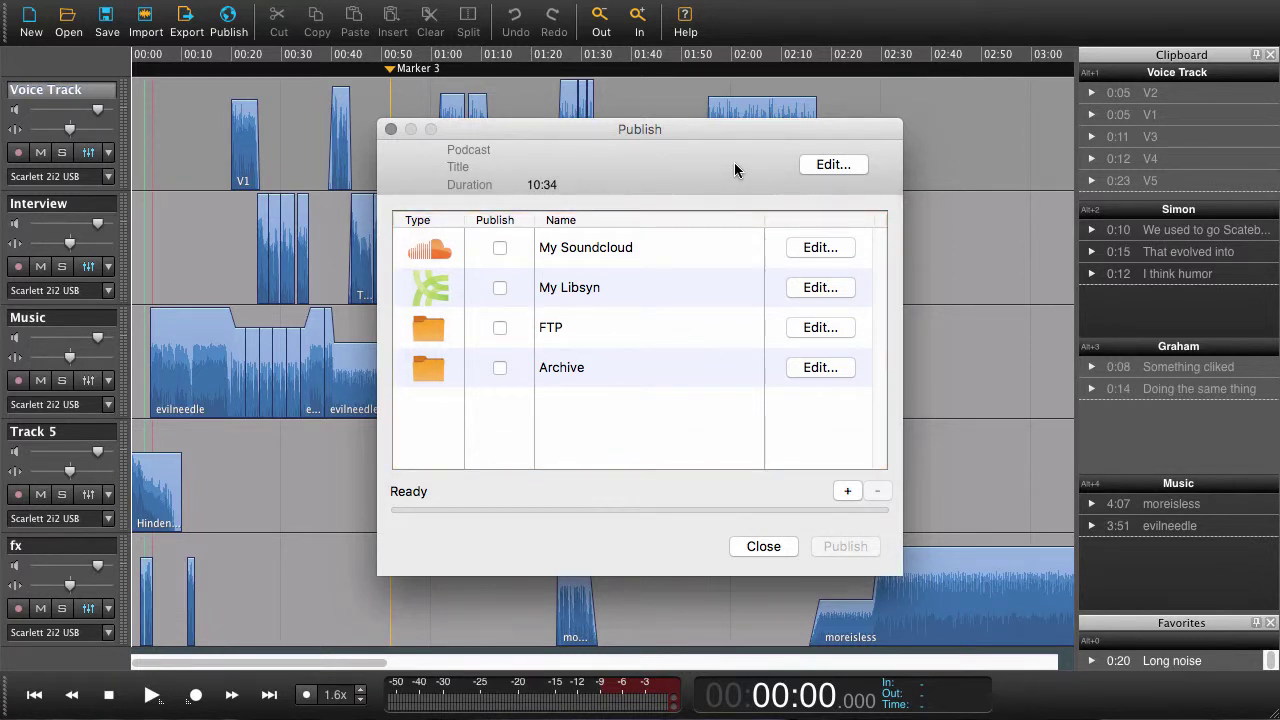
{"action": "left_click", "coordinate": [501, 250]}
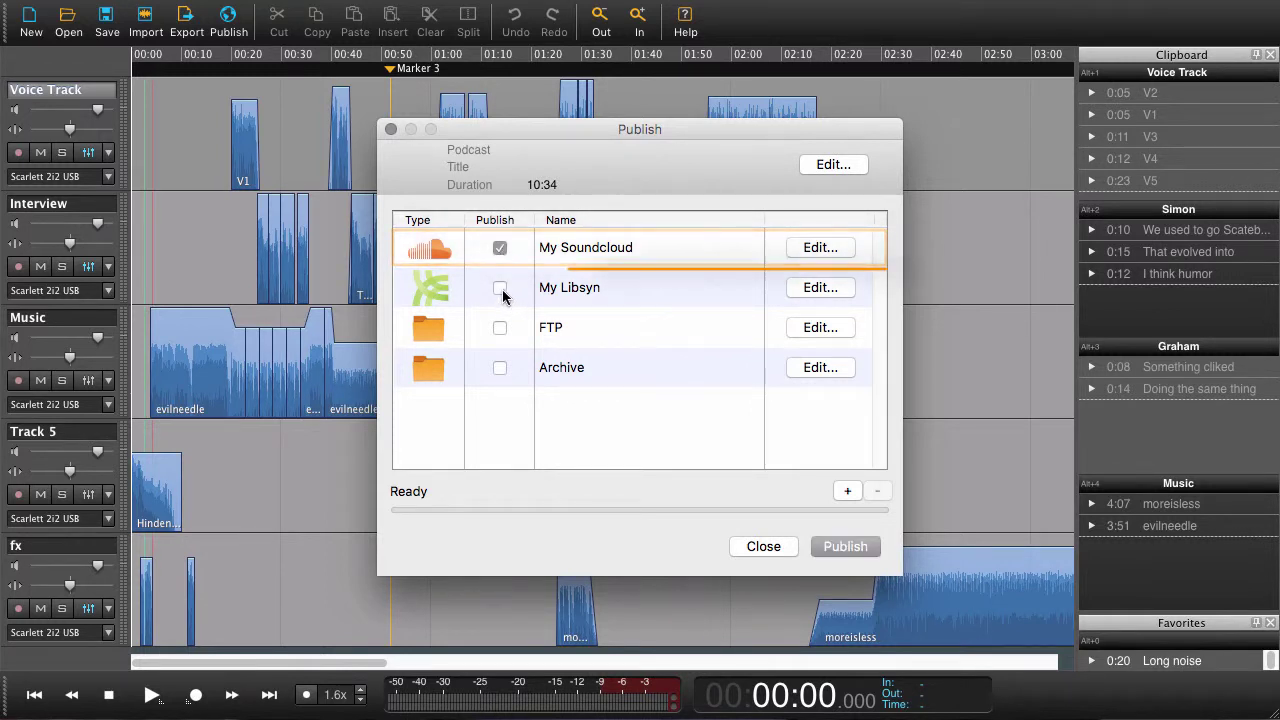
{"action": "left_click", "coordinate": [503, 290]}
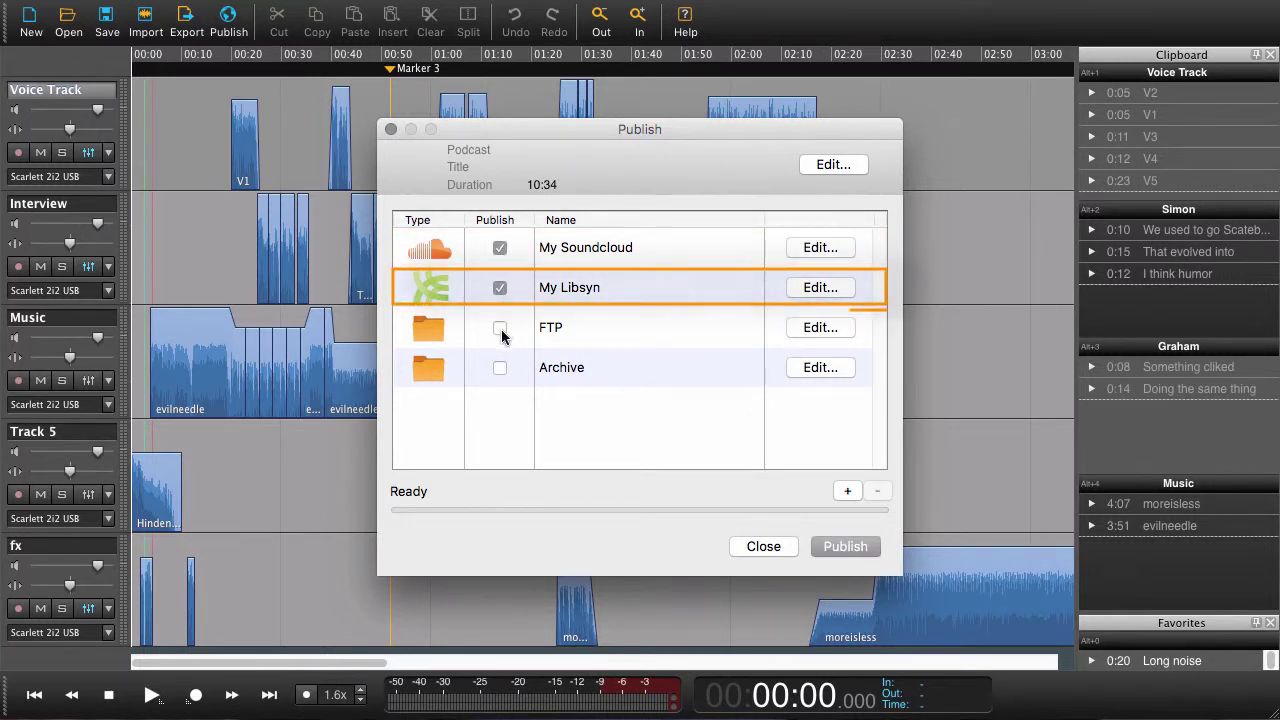
{"action": "left_click", "coordinate": [502, 334]}
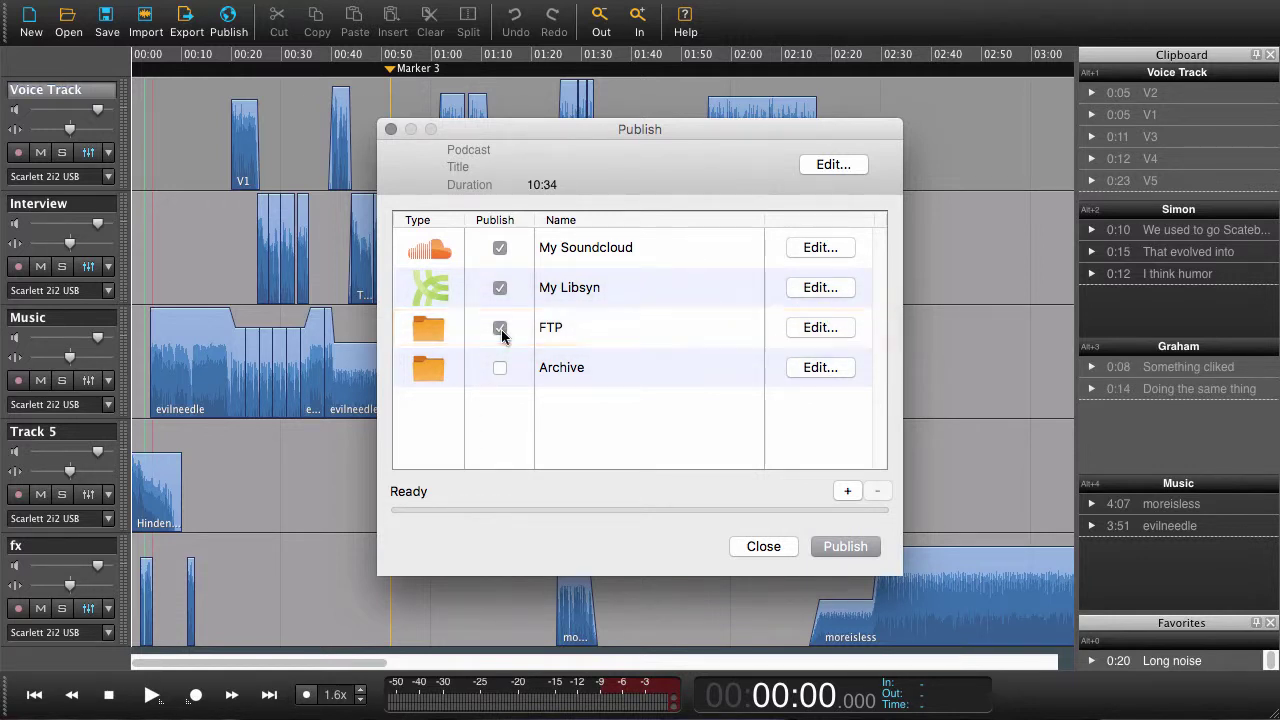
{"action": "left_click", "coordinate": [502, 370]}
- Add a new publish target of type Libsyn named 'My Libsy'
{"action": "left_click", "coordinate": [849, 495]}
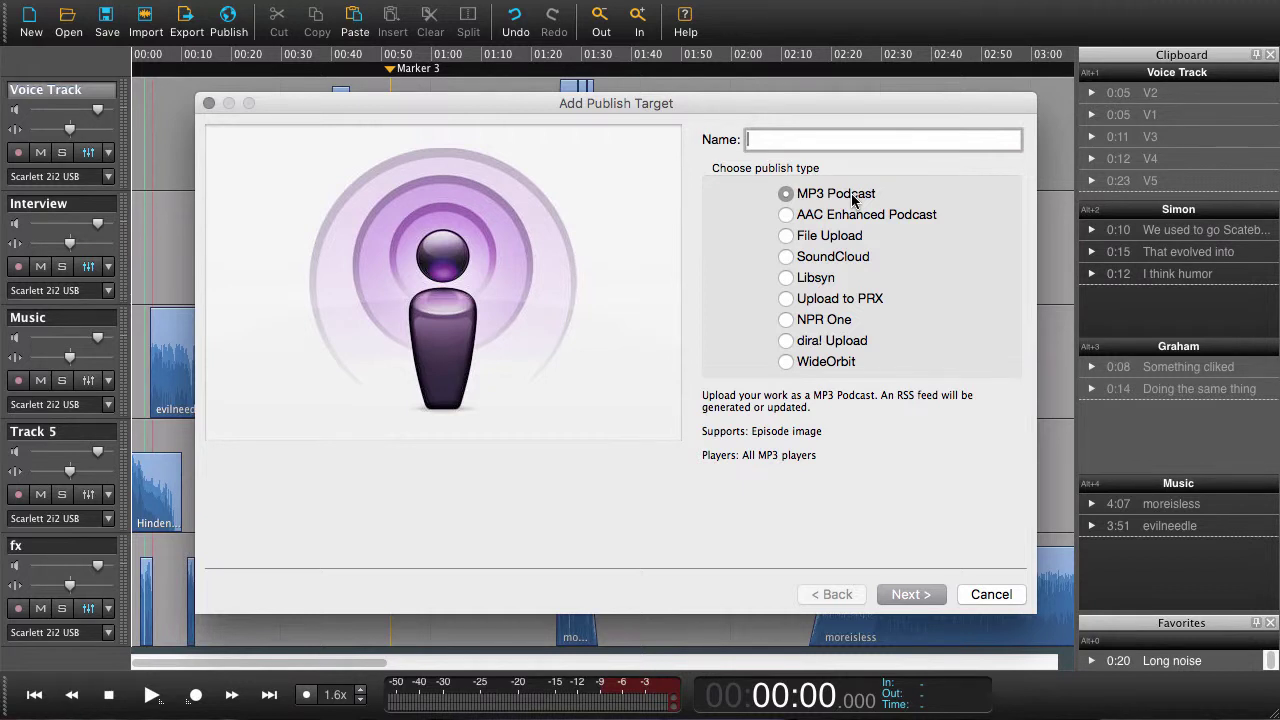
{"action": "left_click", "coordinate": [830, 259]}
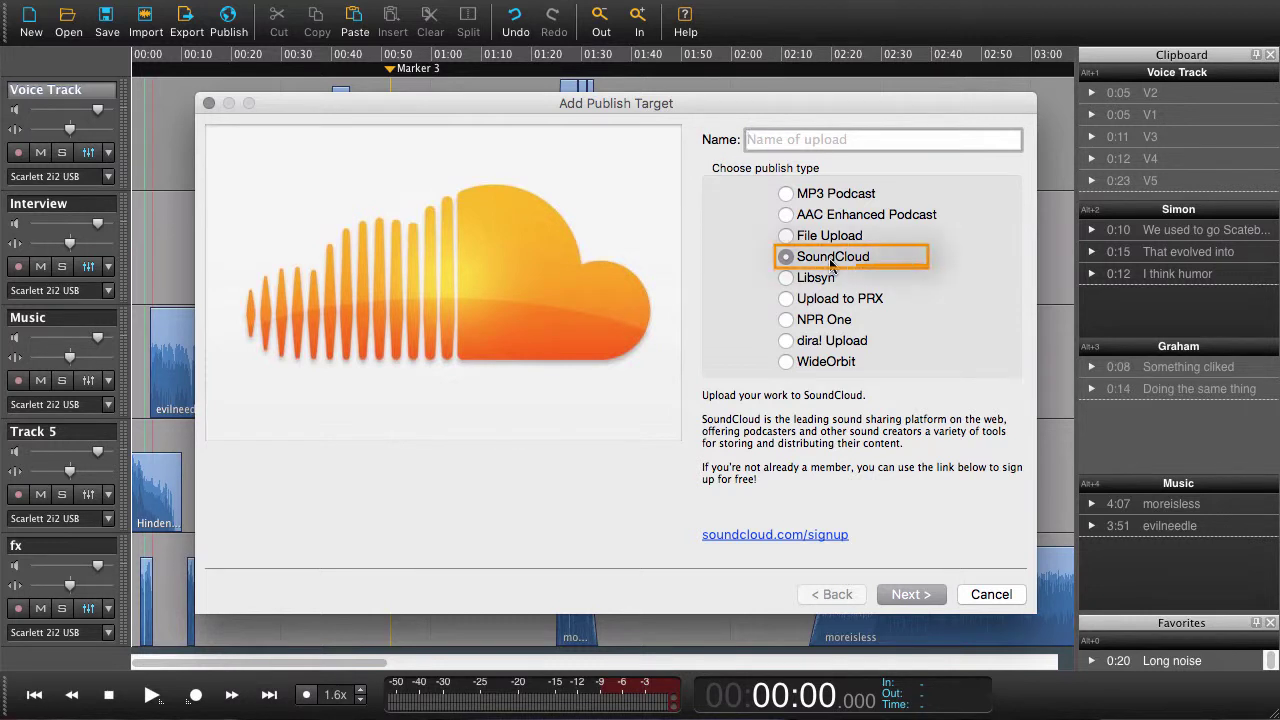
{"action": "left_click", "coordinate": [822, 281]}
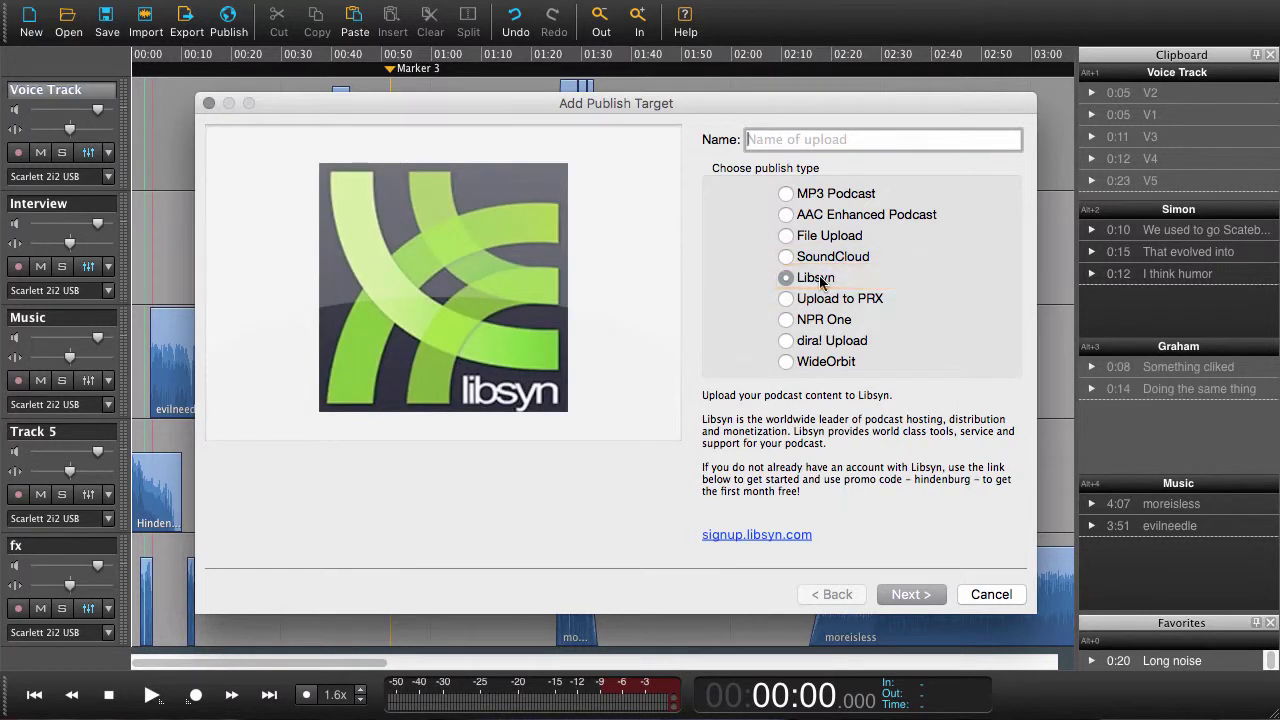
{"action": "left_click", "coordinate": [836, 304]}
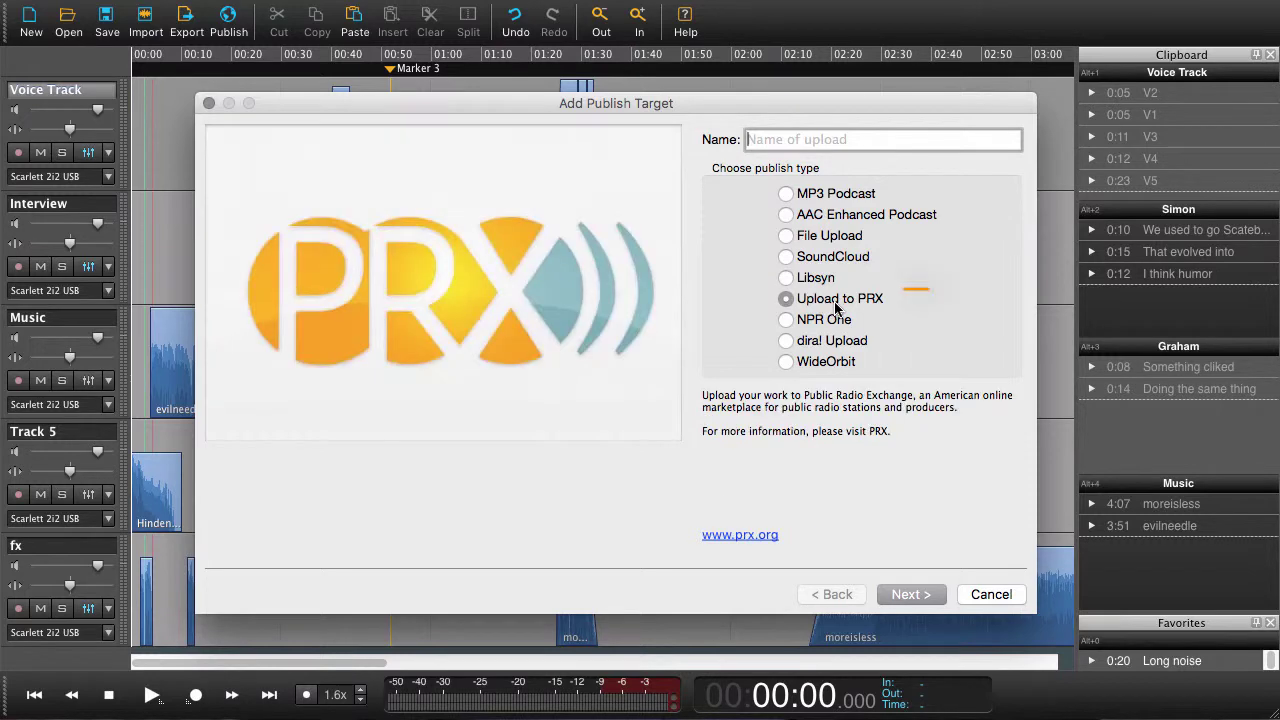
{"action": "left_click", "coordinate": [836, 280]}
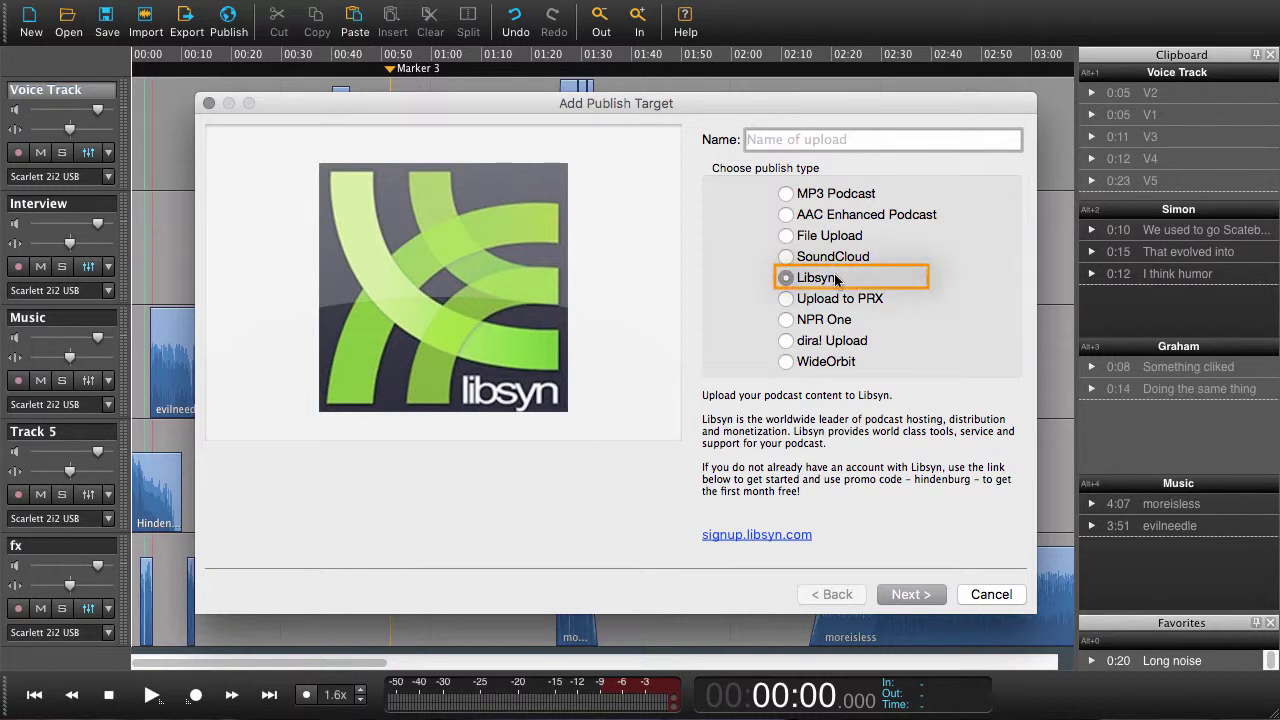
{"action": "type", "text": "M"}
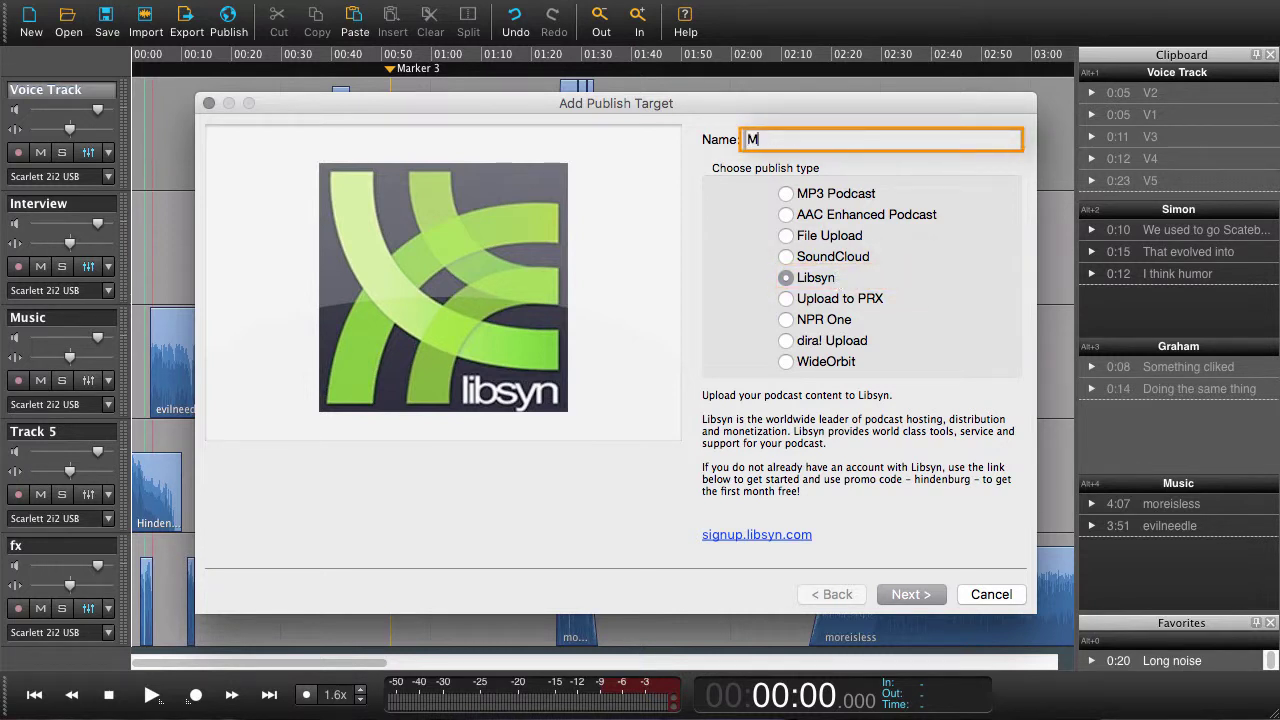
{"action": "type", "text": "y Libsy"}
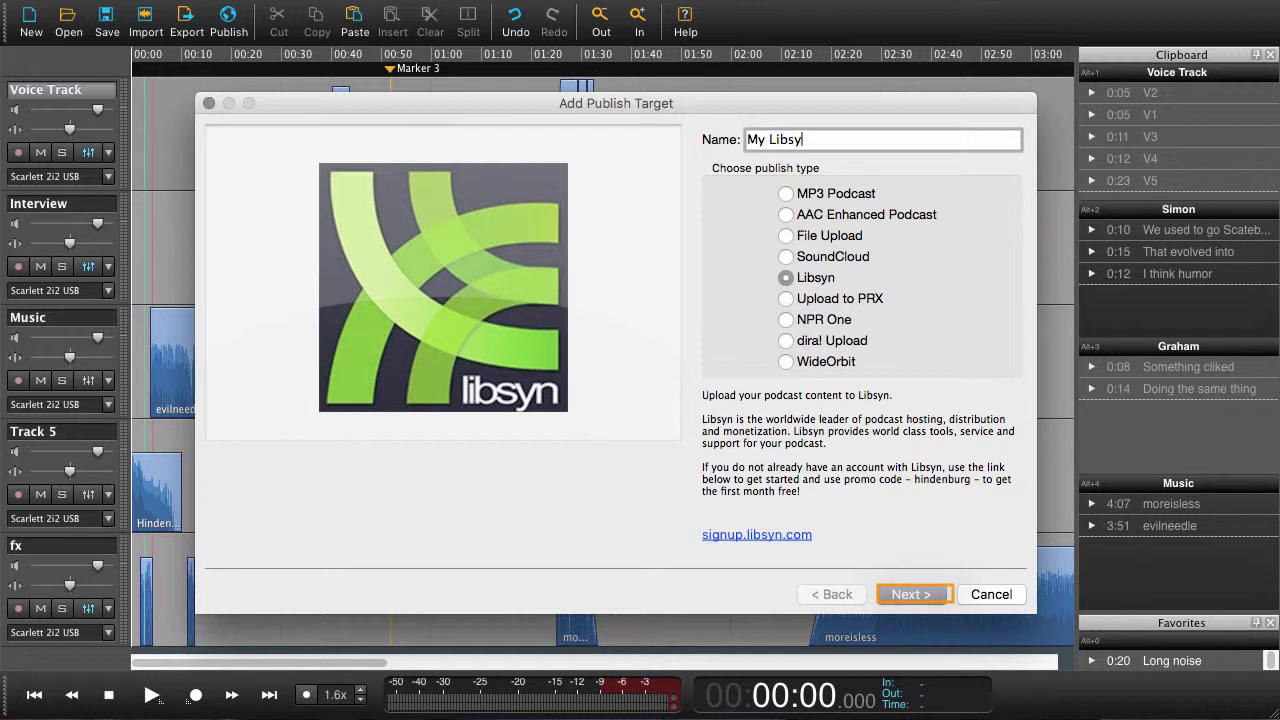
{"action": "key", "text": "Return"}
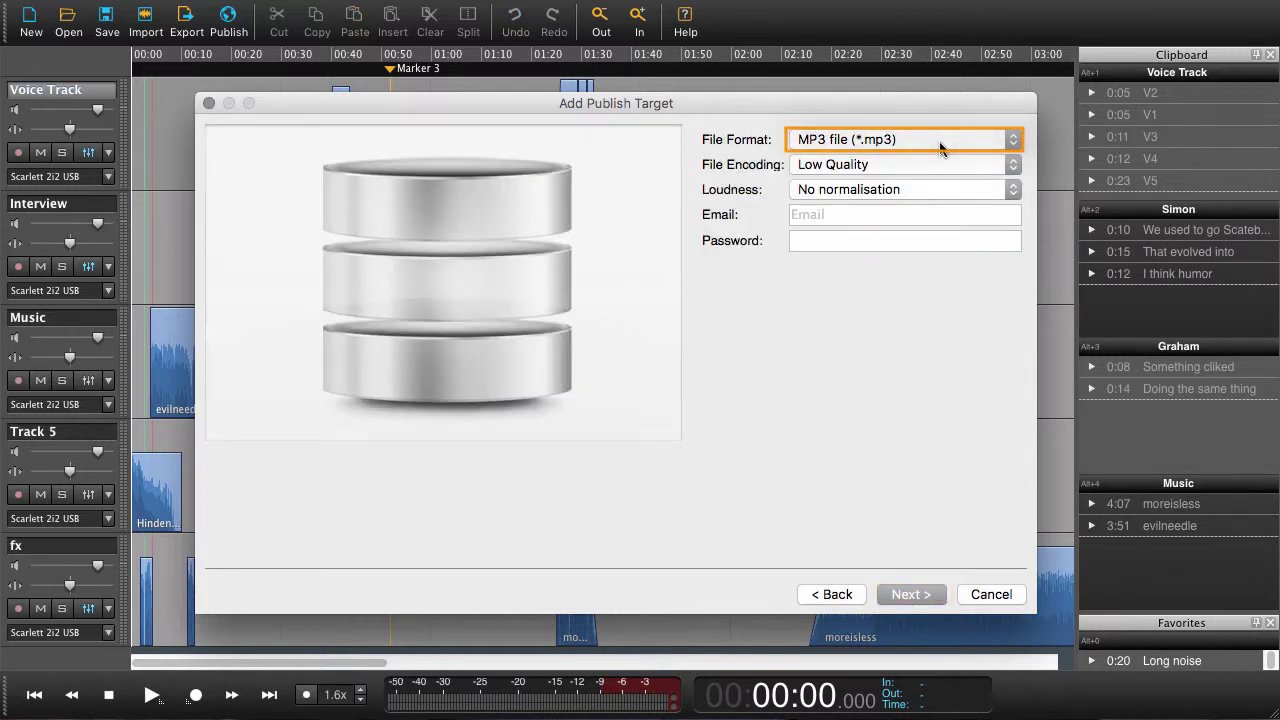
- Set the target's output to AAC, Med Quality, -16 LUFS loudness and finish adding it
{"action": "left_click", "coordinate": [940, 147]}
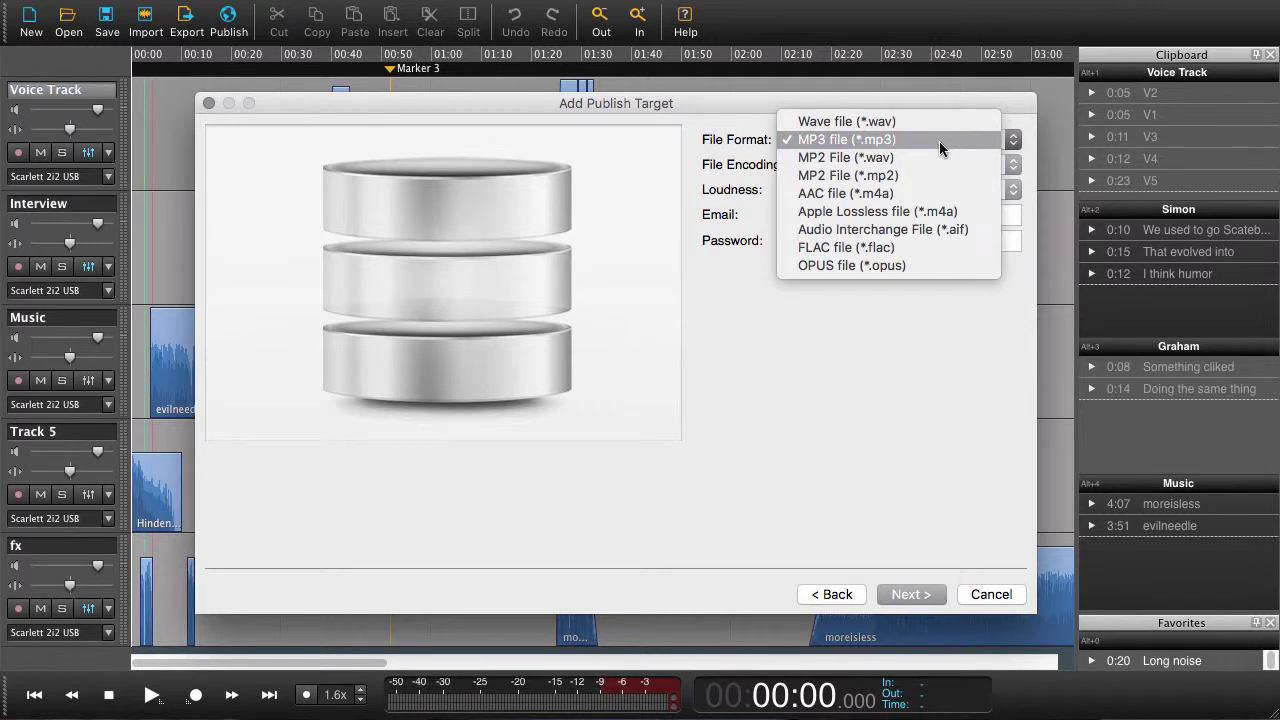
{"action": "left_click", "coordinate": [918, 191]}
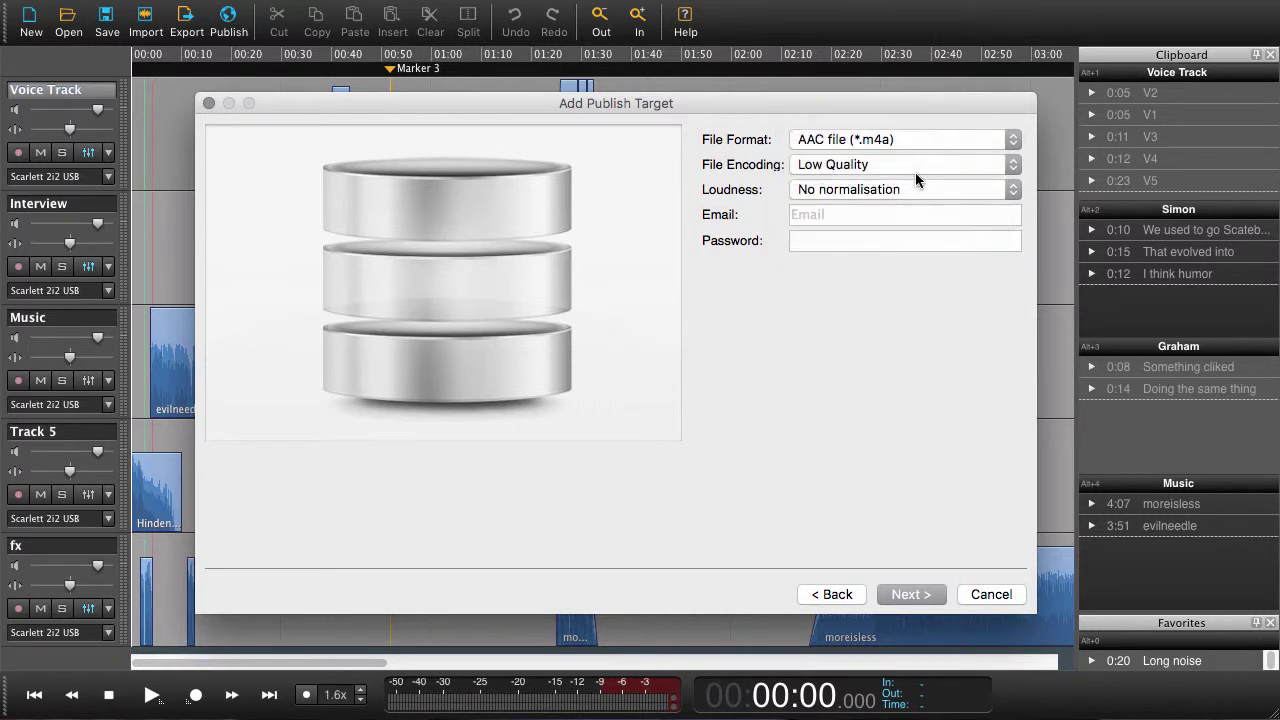
{"action": "left_click", "coordinate": [916, 171]}
{"action": "left_click", "coordinate": [916, 148]}
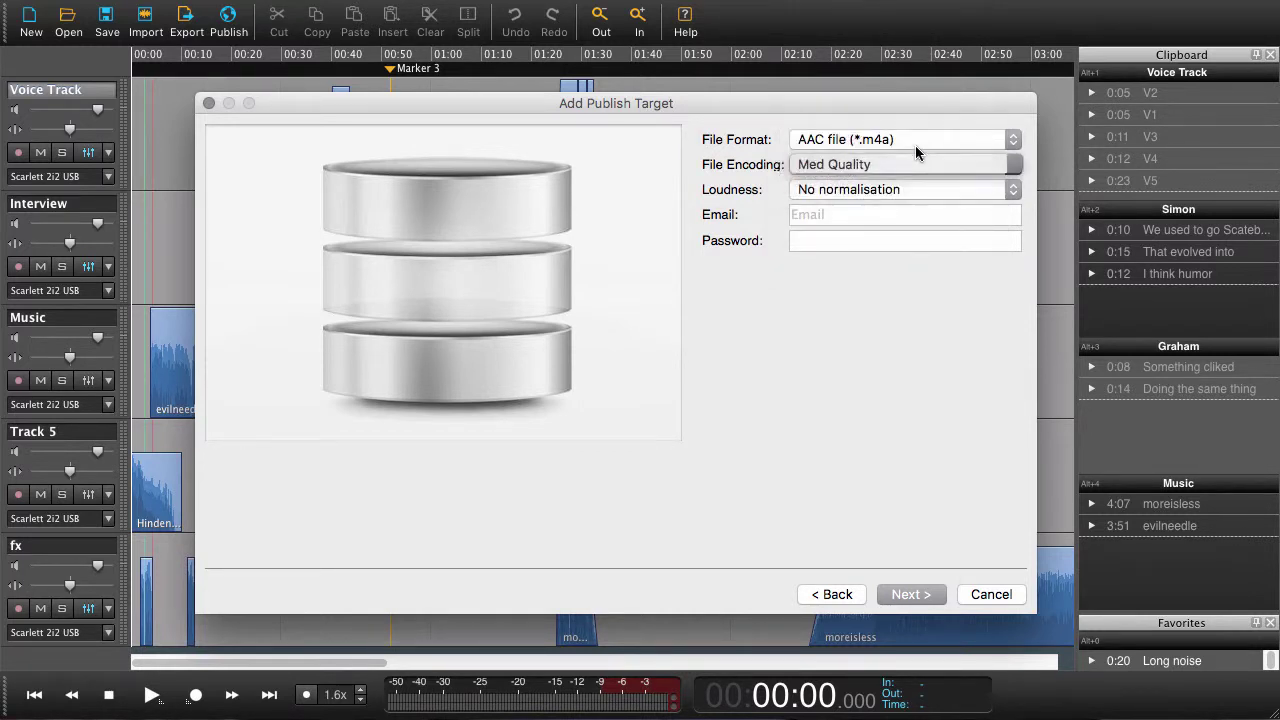
{"action": "left_click", "coordinate": [898, 189]}
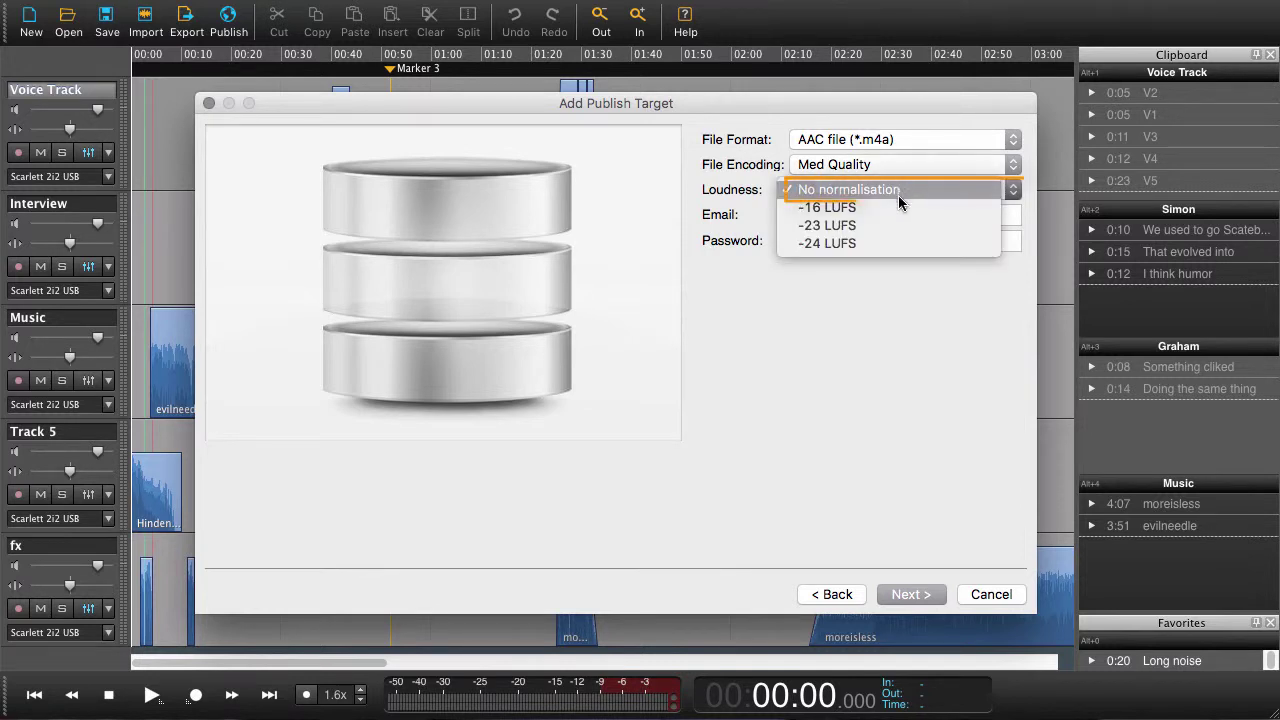
{"action": "left_click", "coordinate": [896, 205]}
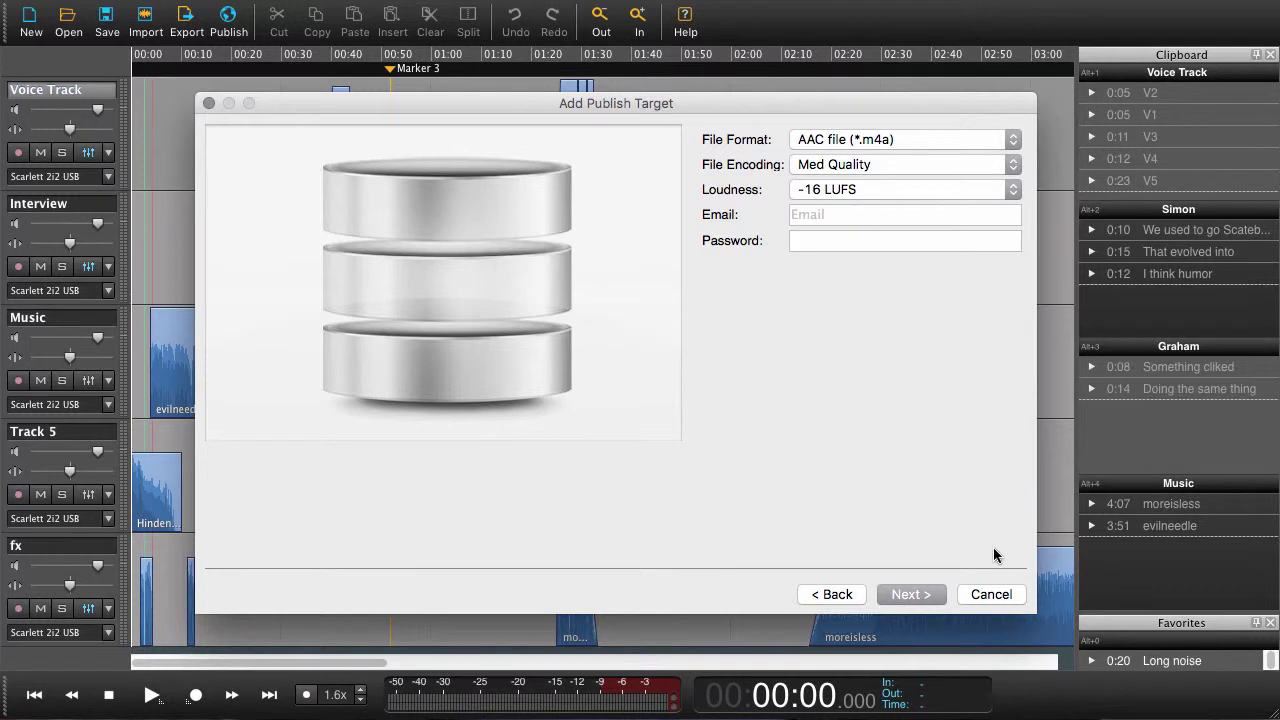
{"action": "left_click", "coordinate": [991, 594]}
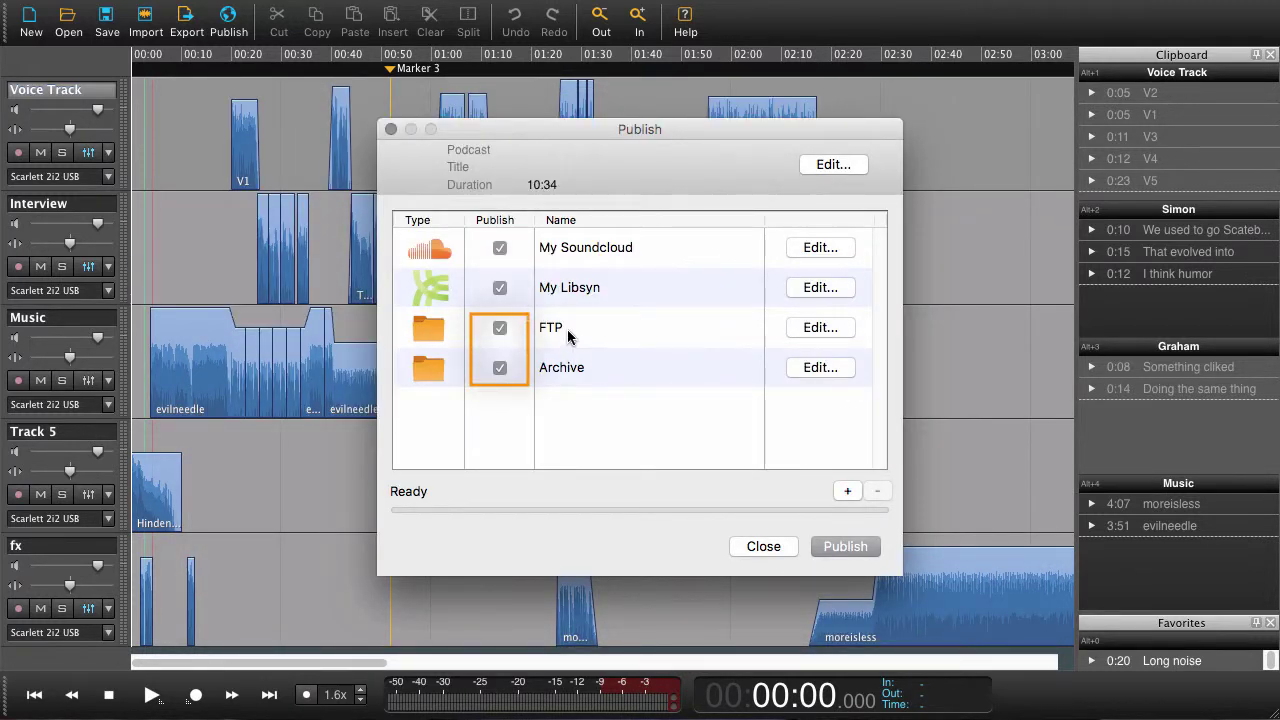
- Untick My Soundcloud and My Libsyn, publish to FTP and Archive, then close after upload
{"action": "left_click", "coordinate": [500, 249]}
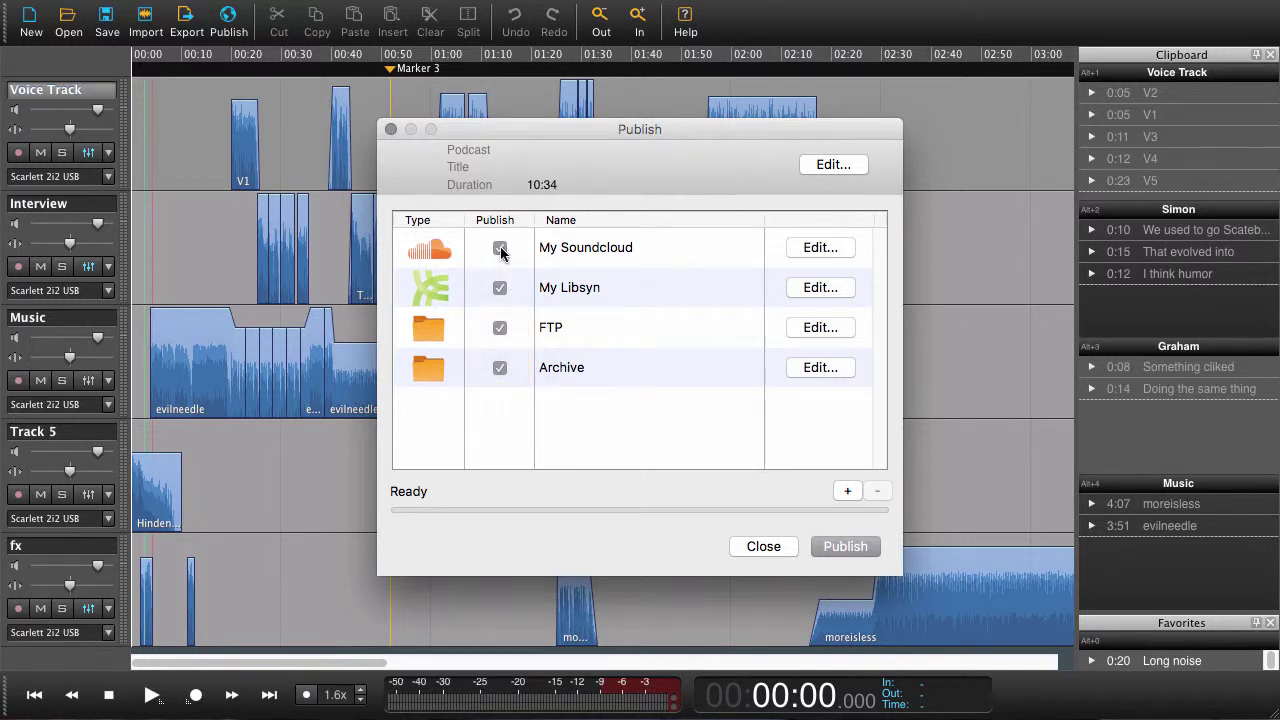
{"action": "left_click", "coordinate": [500, 289]}
{"action": "left_click", "coordinate": [844, 547]}
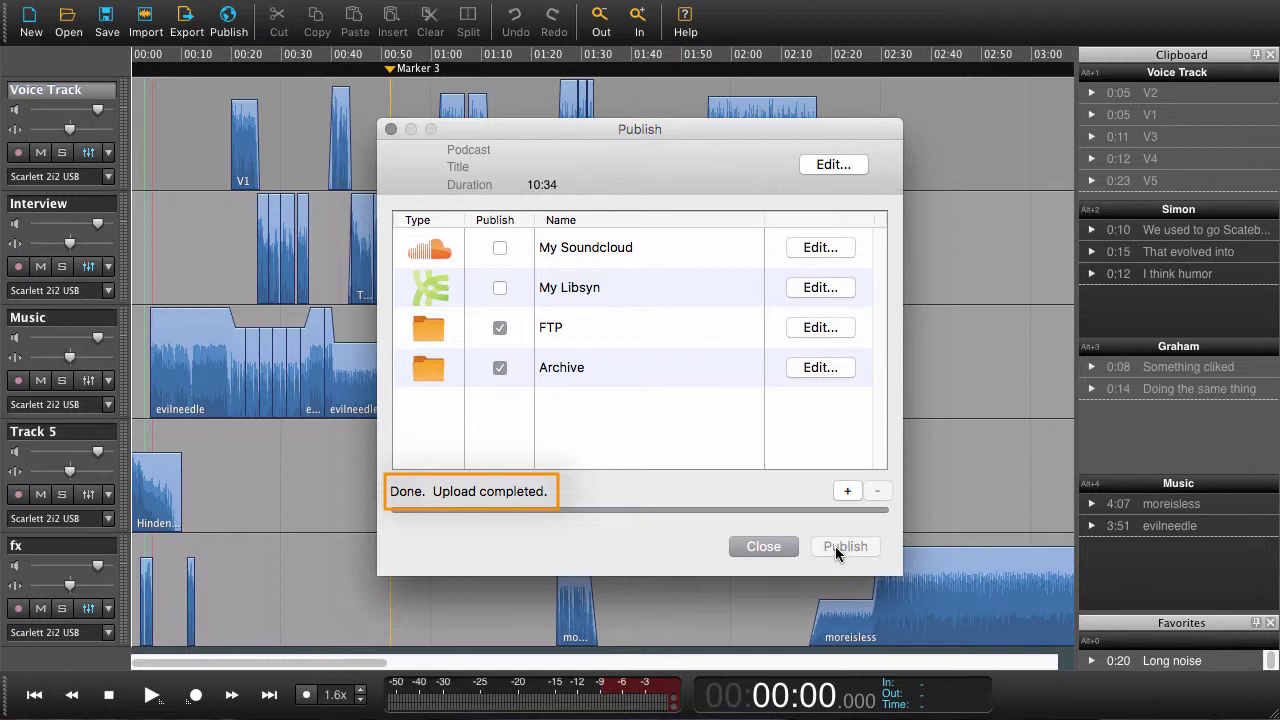
{"action": "left_click", "coordinate": [778, 548]}
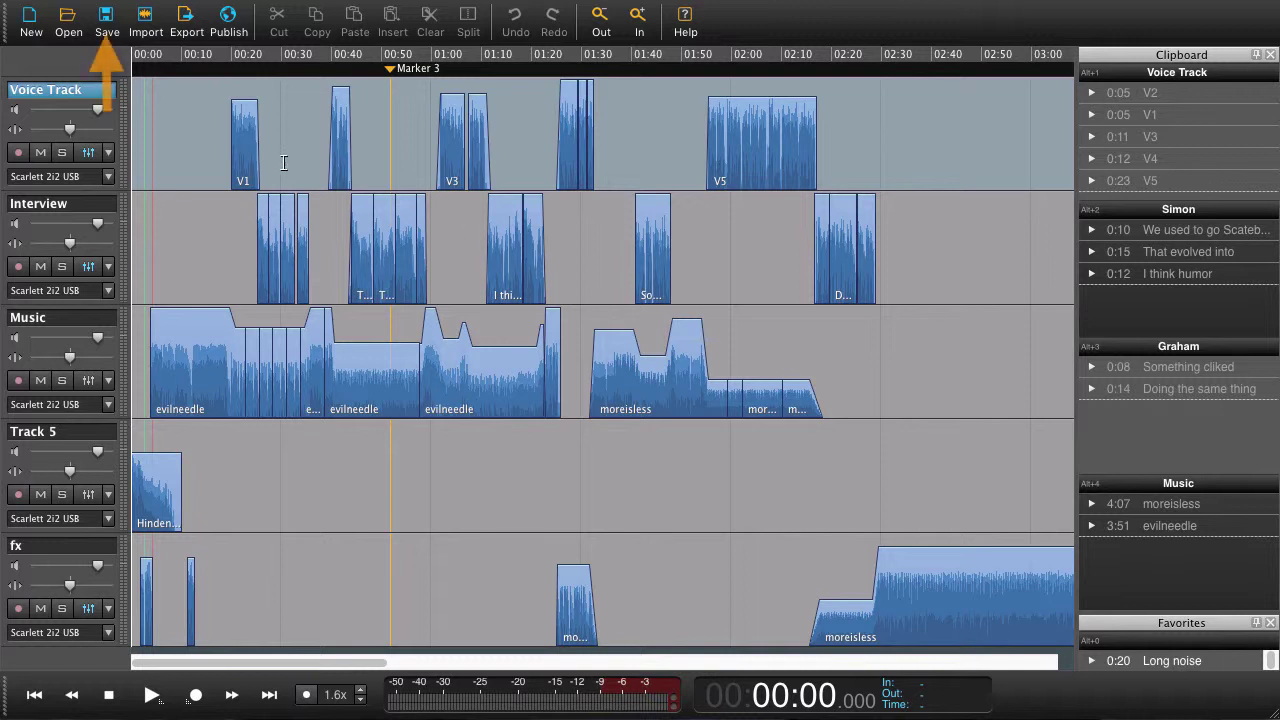
- Save the session as 'My first program' in a newly created 'My sessions' folder
{"action": "left_click", "coordinate": [107, 30]}
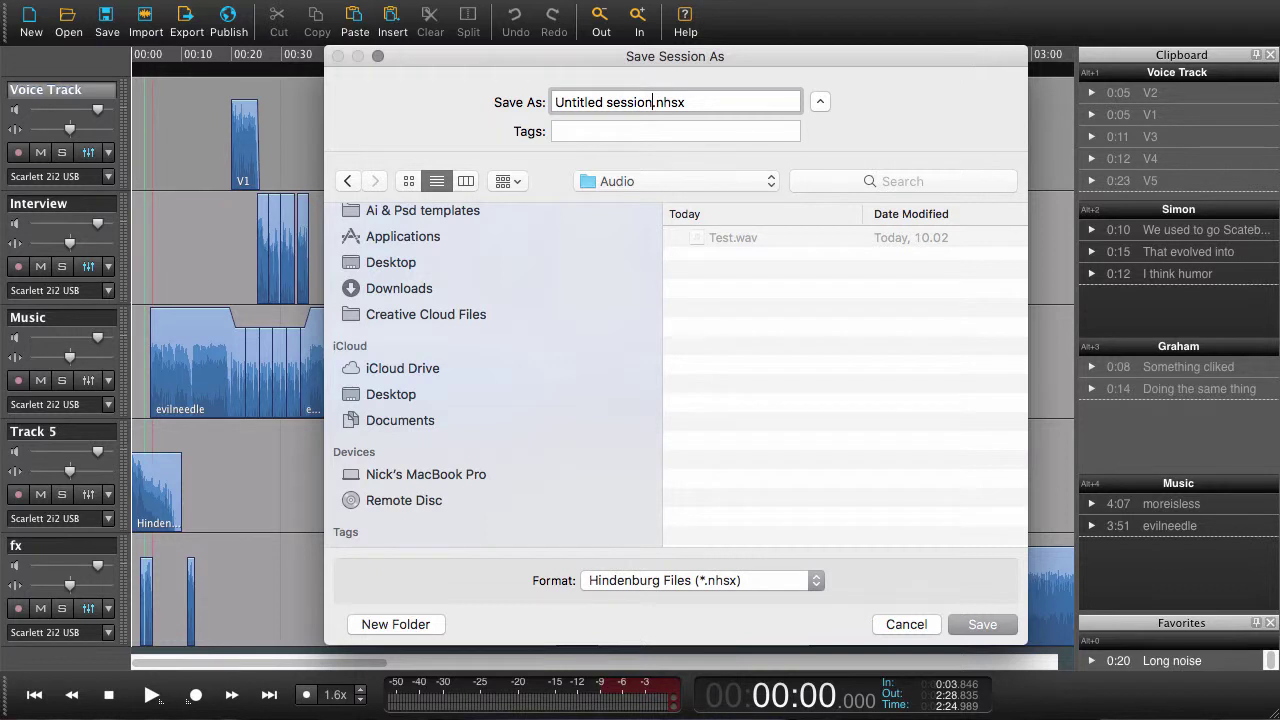
{"action": "type", "text": "My first p"}
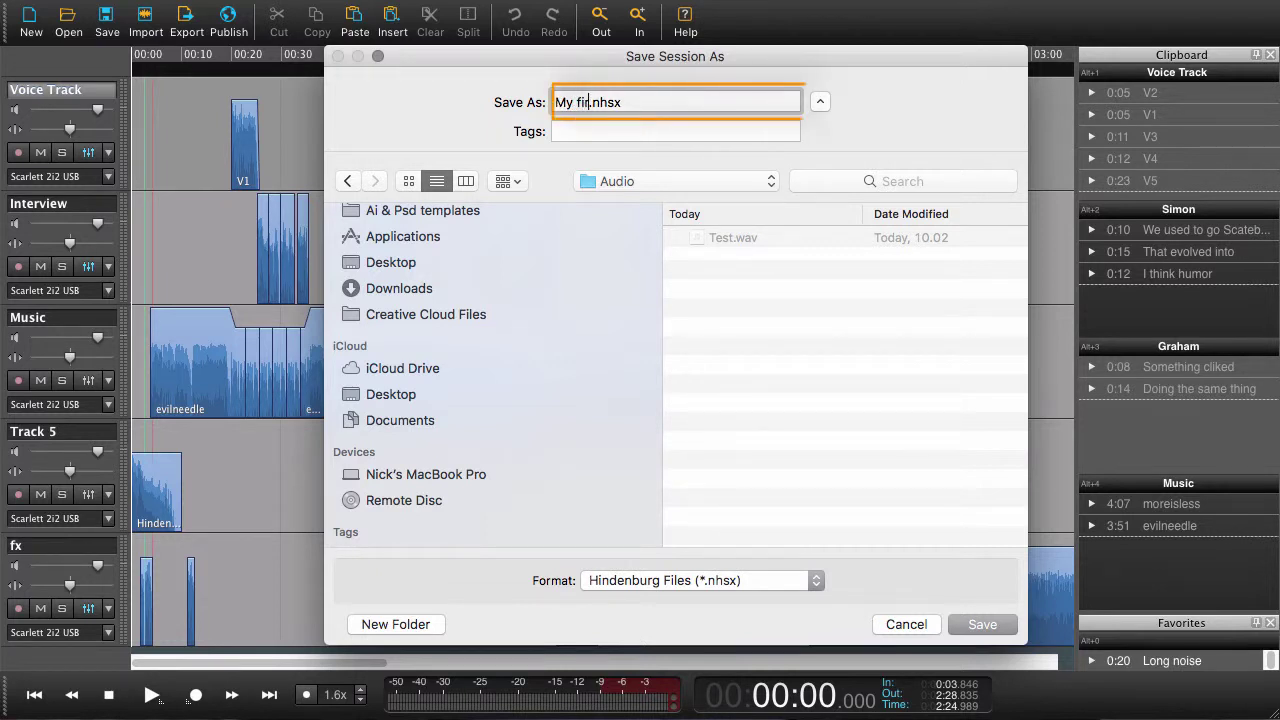
{"action": "type", "text": "rogram"}
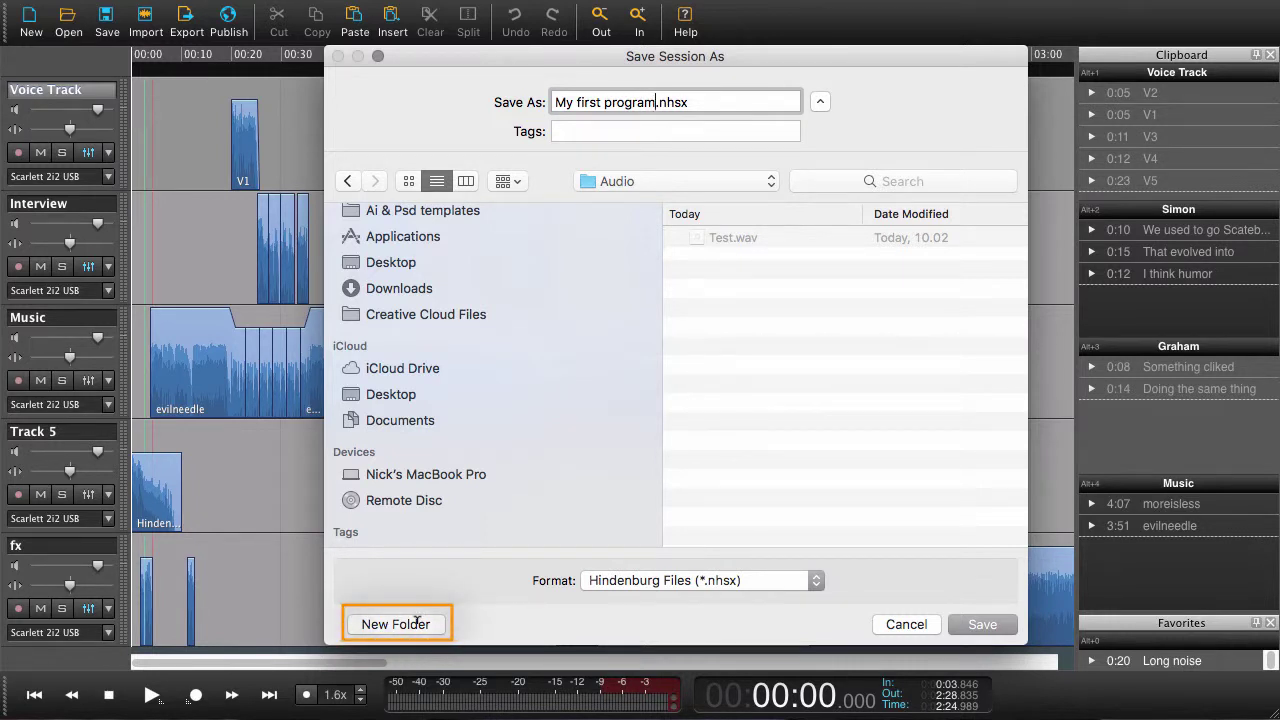
{"action": "left_click", "coordinate": [417, 622]}
{"action": "key", "text": "BackSpace"}
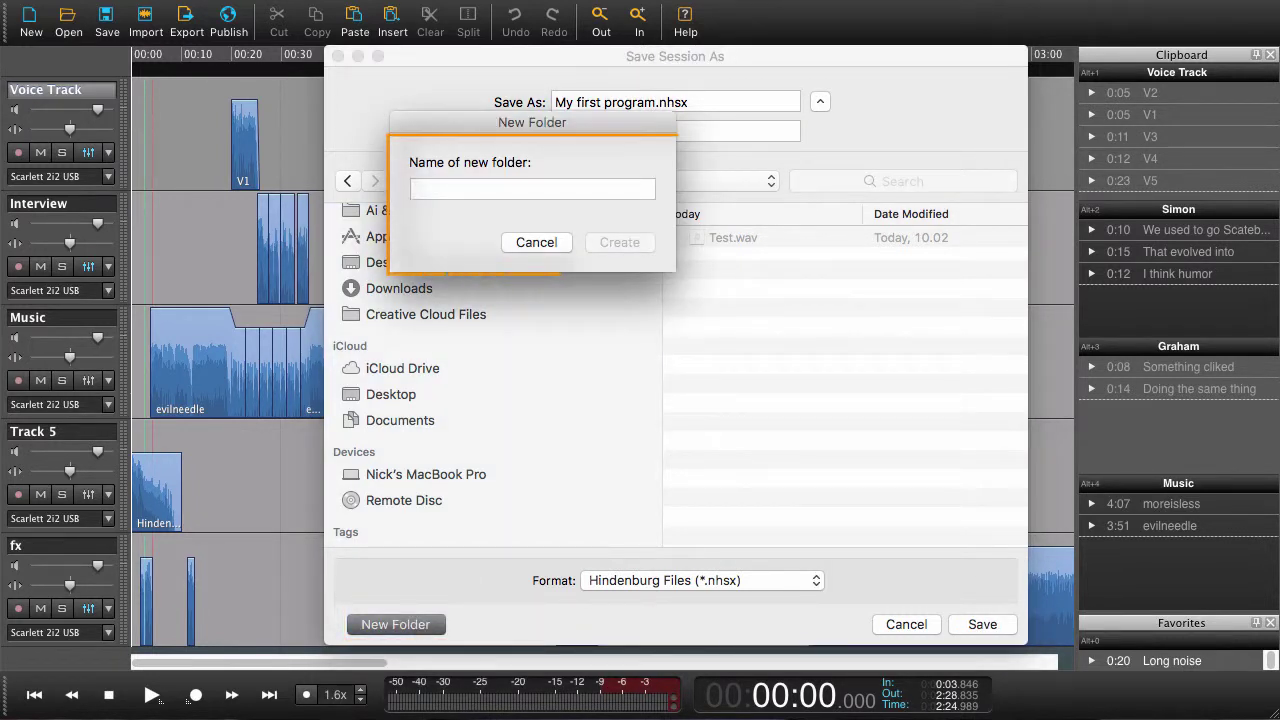
{"action": "type", "text": "My sessio"}
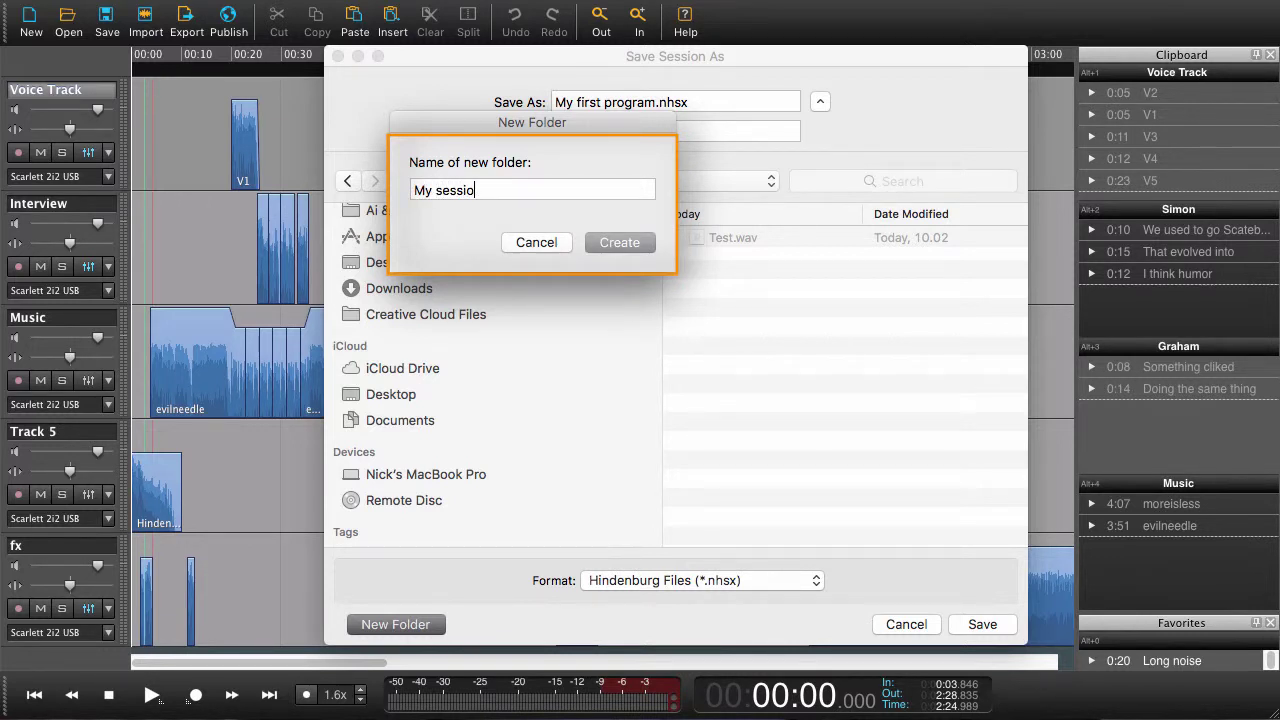
{"action": "type", "text": "ns"}
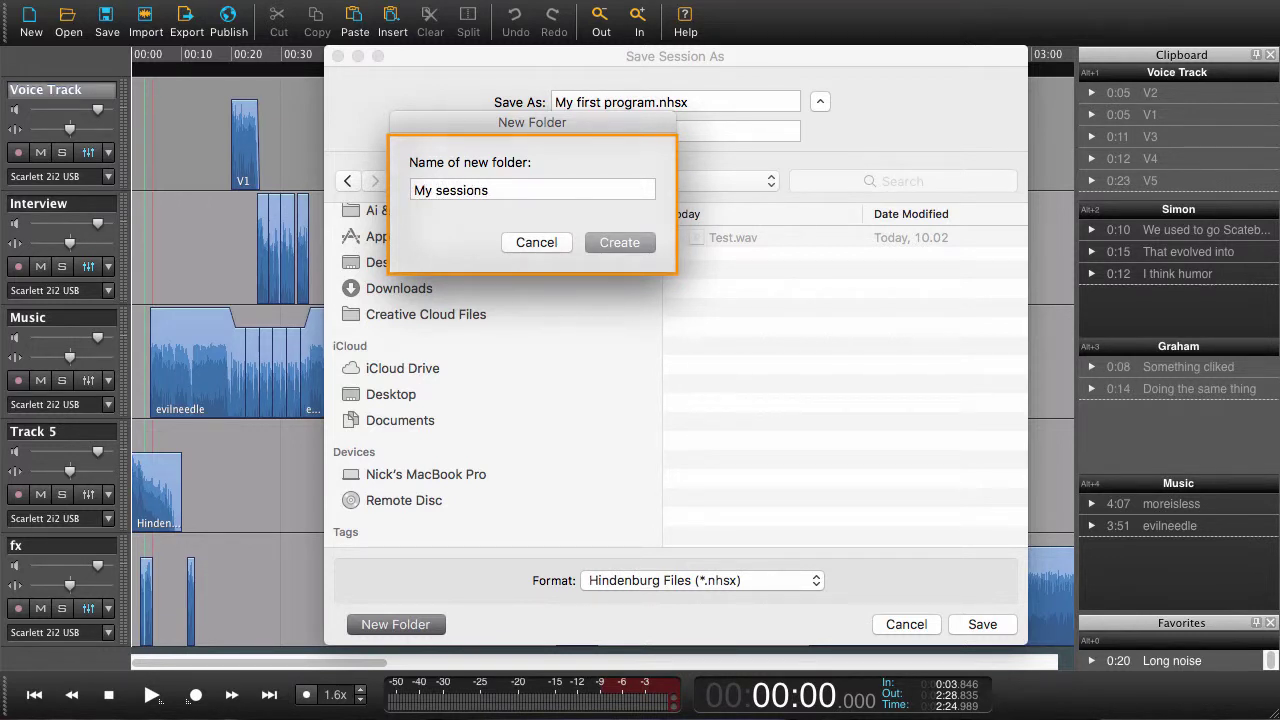
{"action": "left_click", "coordinate": [615, 241]}
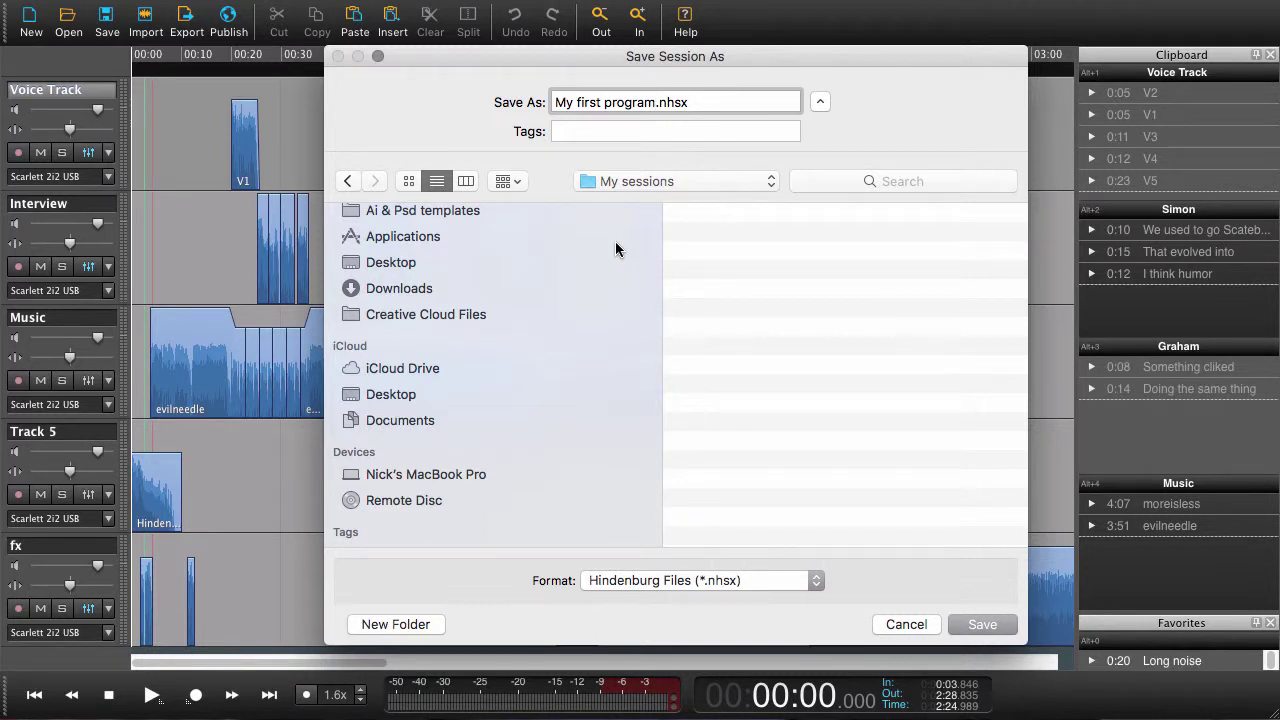
{"action": "left_click", "coordinate": [980, 625]}
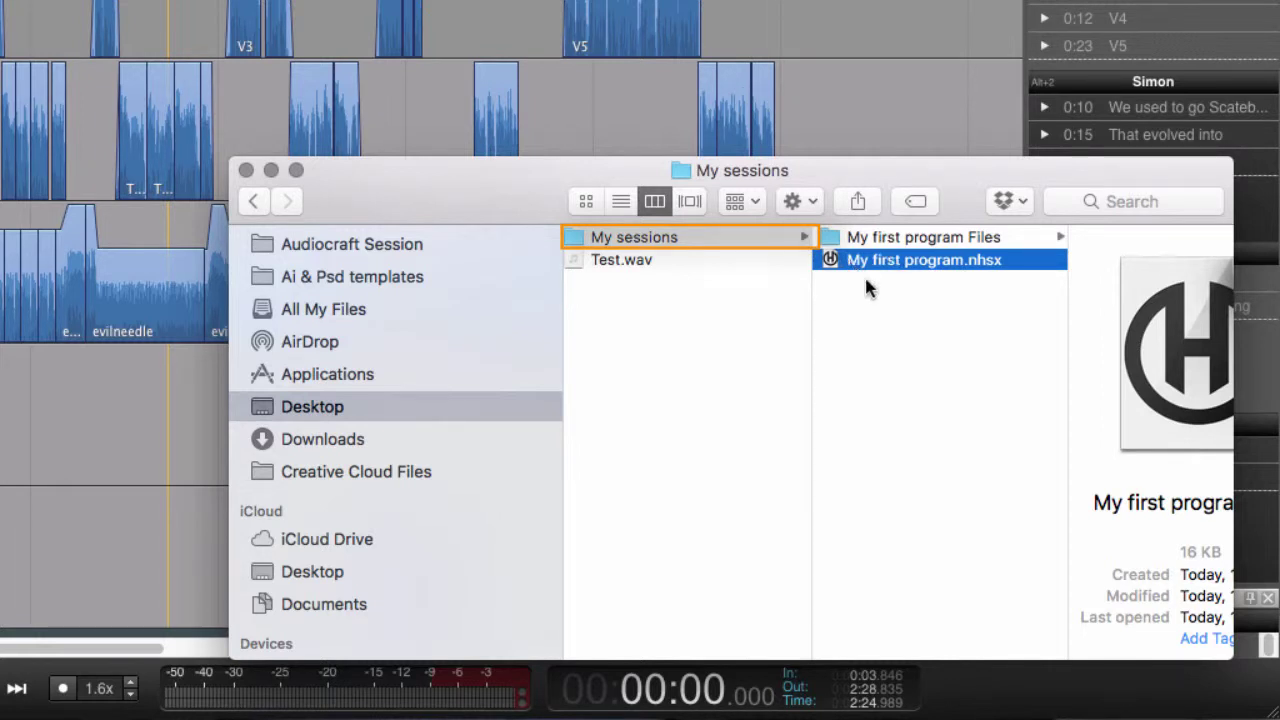
- Inspect My first program.nhsx and the My first program Files folder in Finder
{"action": "left_click", "coordinate": [947, 266]}
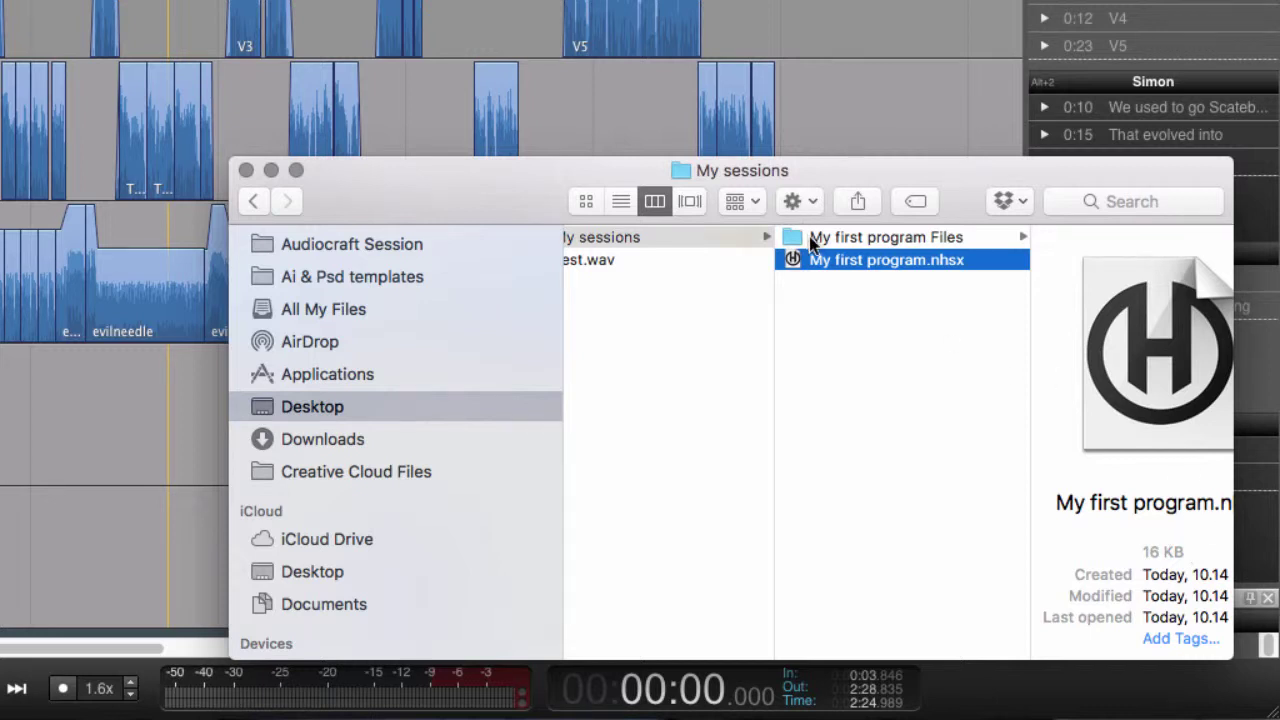
{"action": "left_click", "coordinate": [862, 240]}
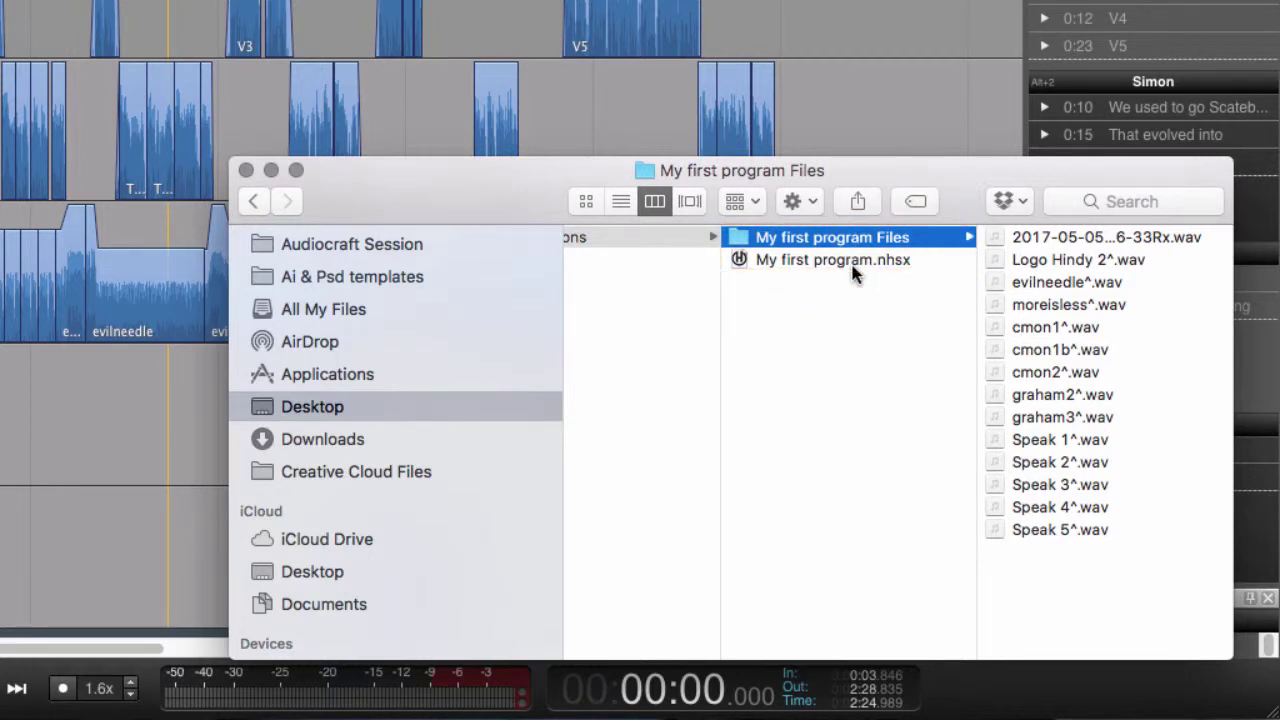
{"action": "left_click", "coordinate": [840, 262]}
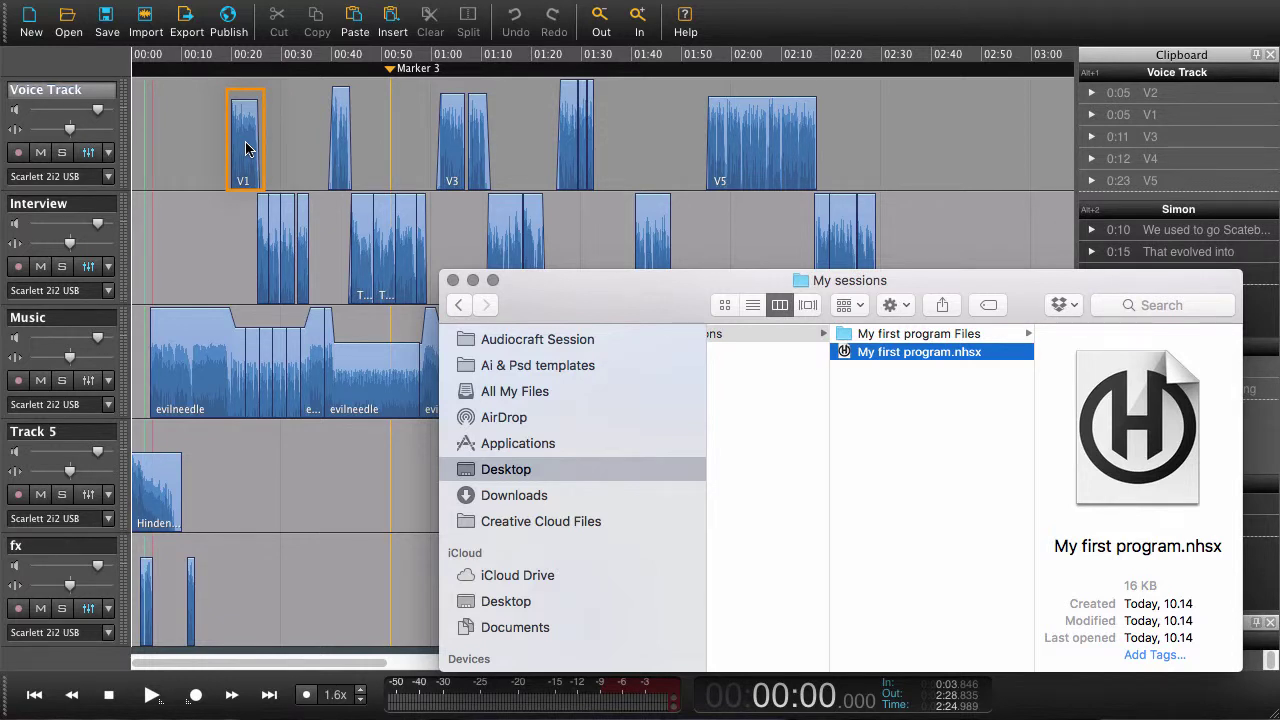
- Check the wav files in My first program Files, then close the My sessions window
{"action": "left_click", "coordinate": [900, 338]}
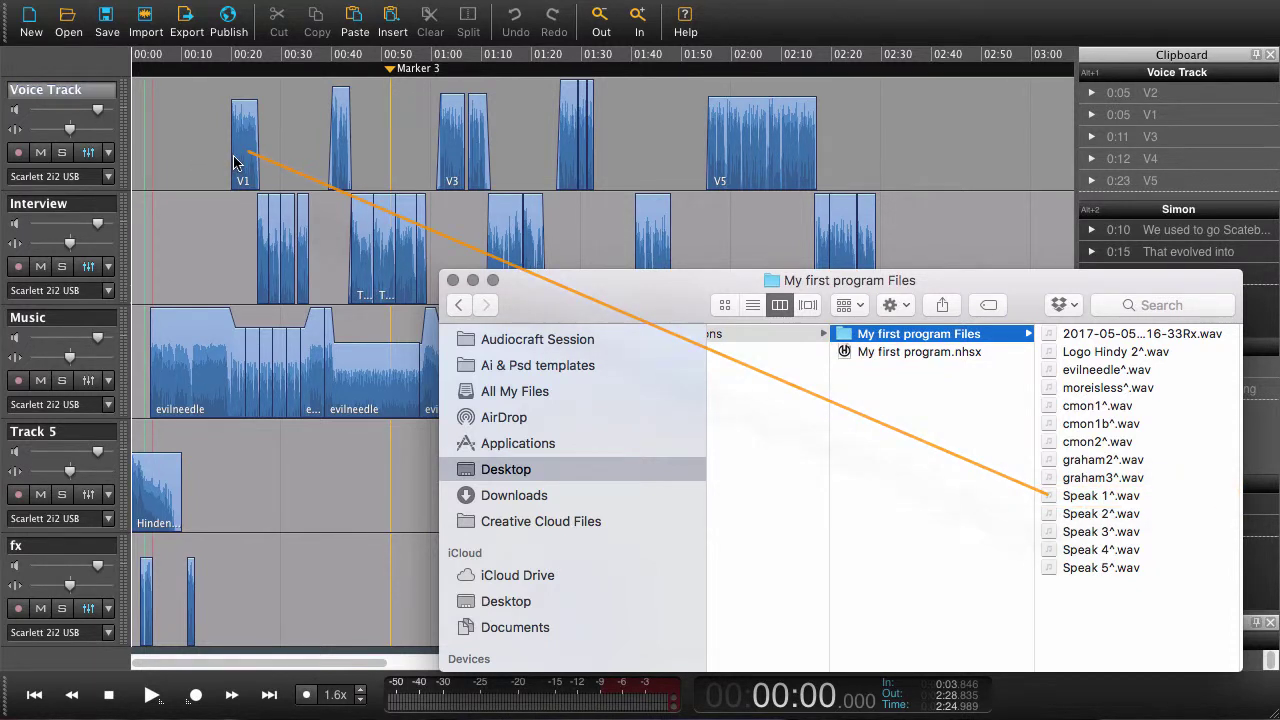
{"action": "left_click", "coordinate": [919, 353]}
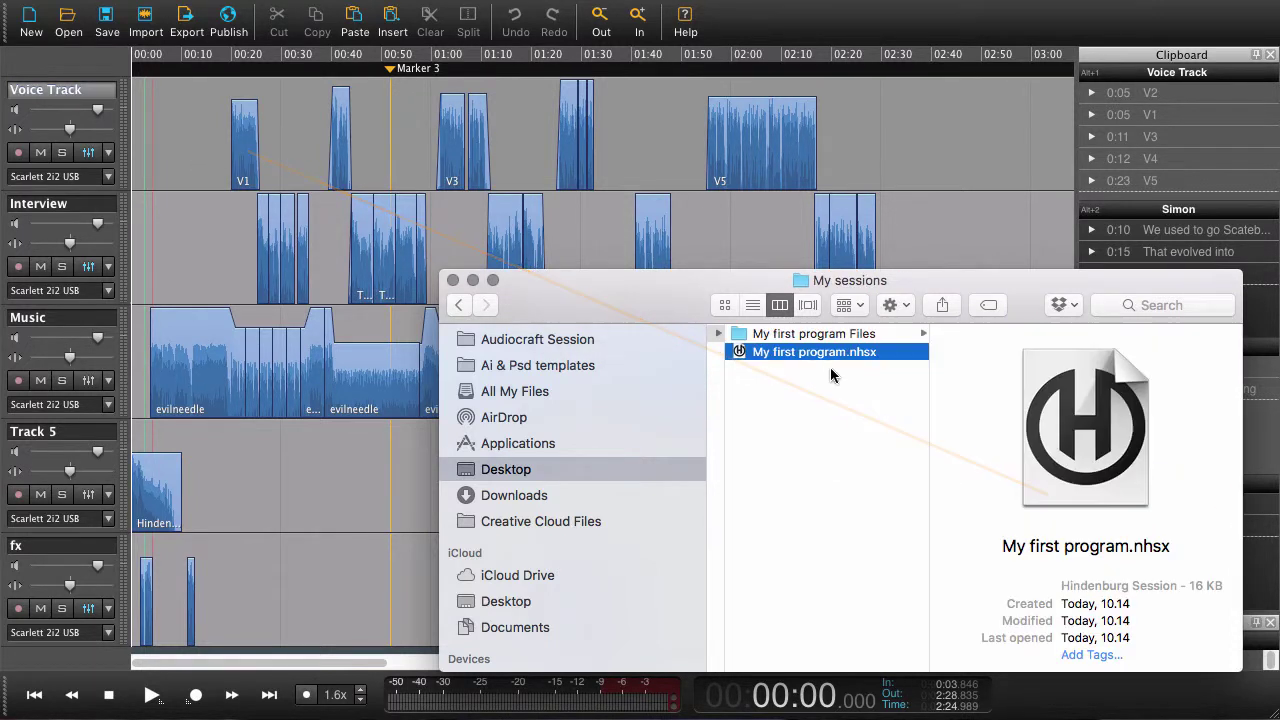
{"action": "left_click", "coordinate": [789, 338], "text": "shift"}
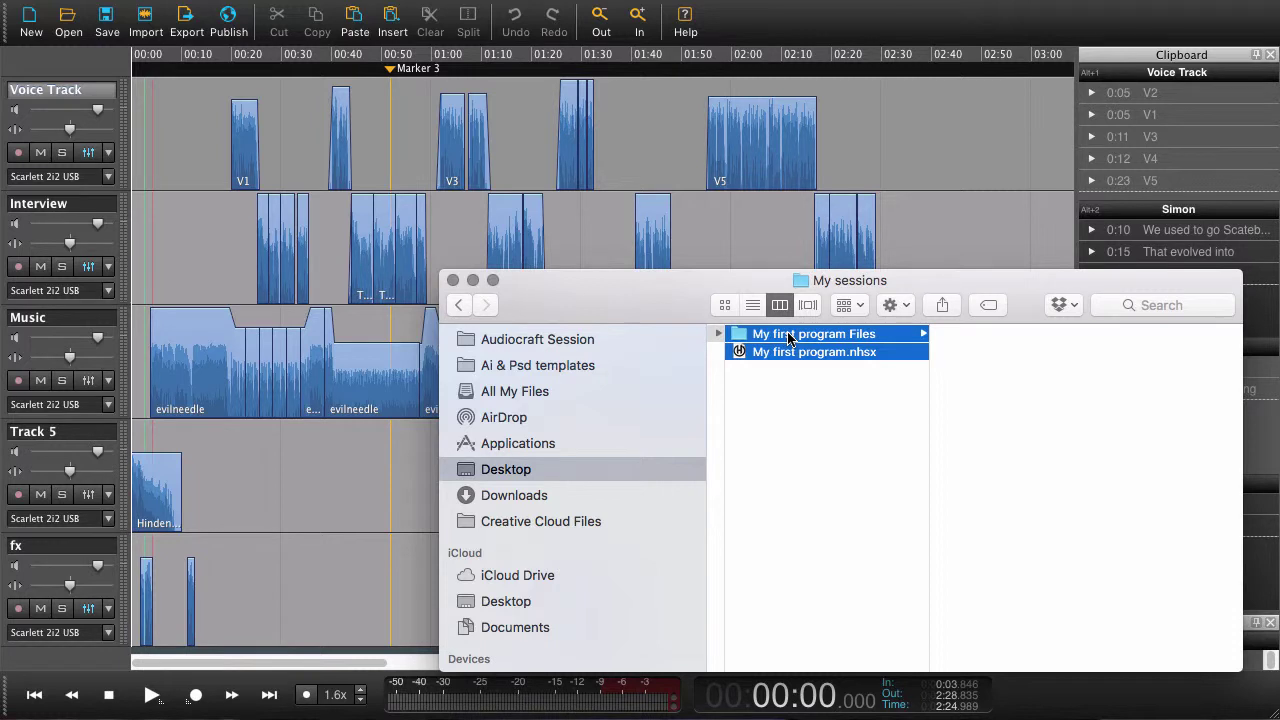
{"action": "left_click", "coordinate": [756, 249]}
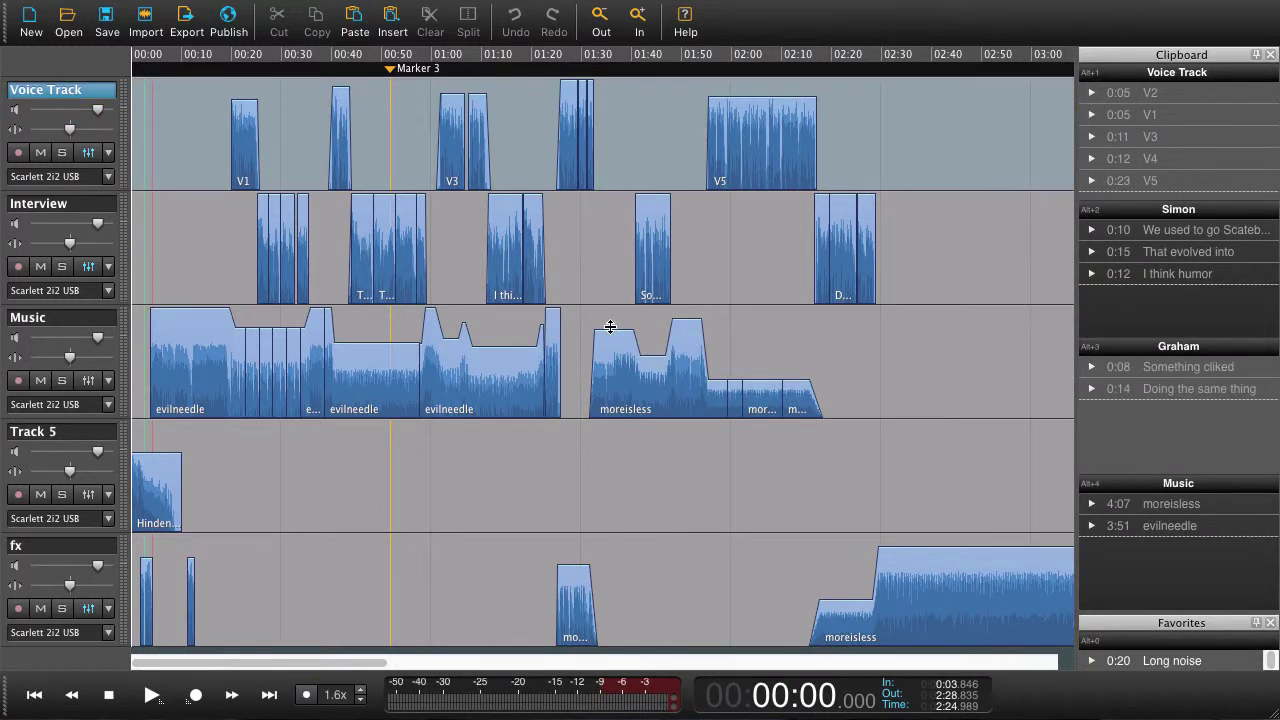
- Dismiss the Save As window and start a new empty three-track session
{"action": "key", "text": "super+shift+s"}
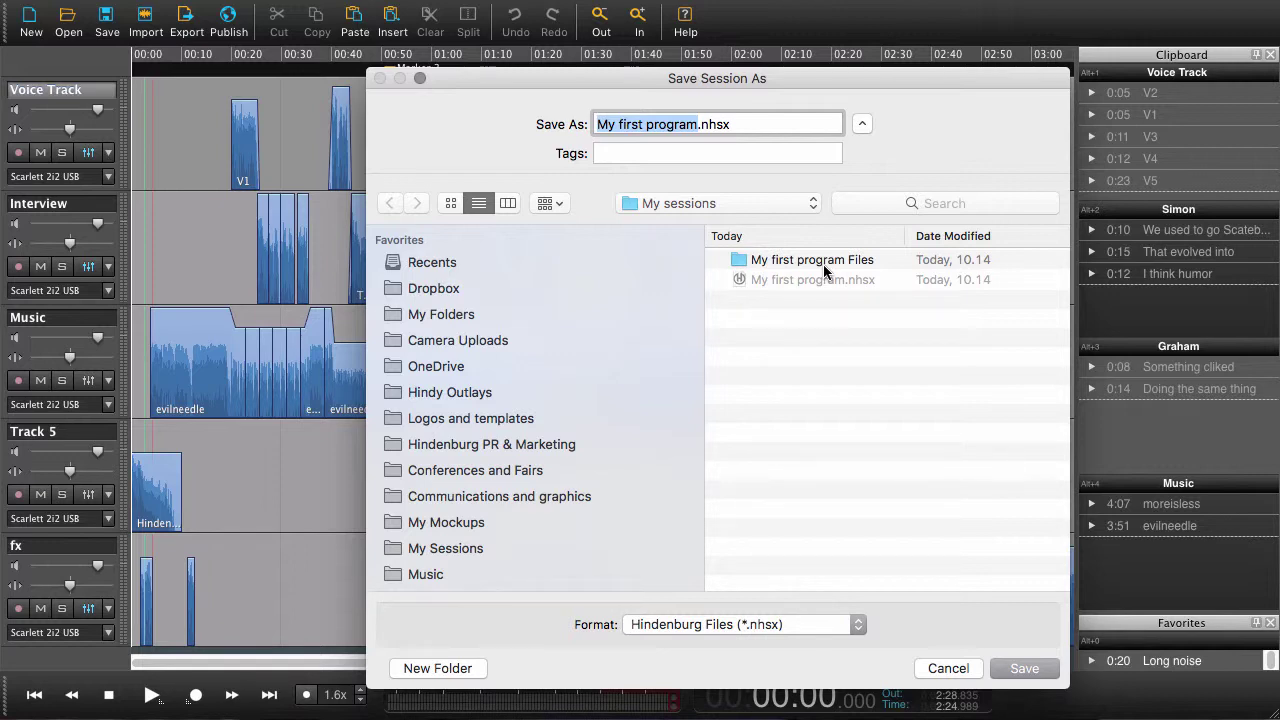
{"action": "key", "text": "Escape"}
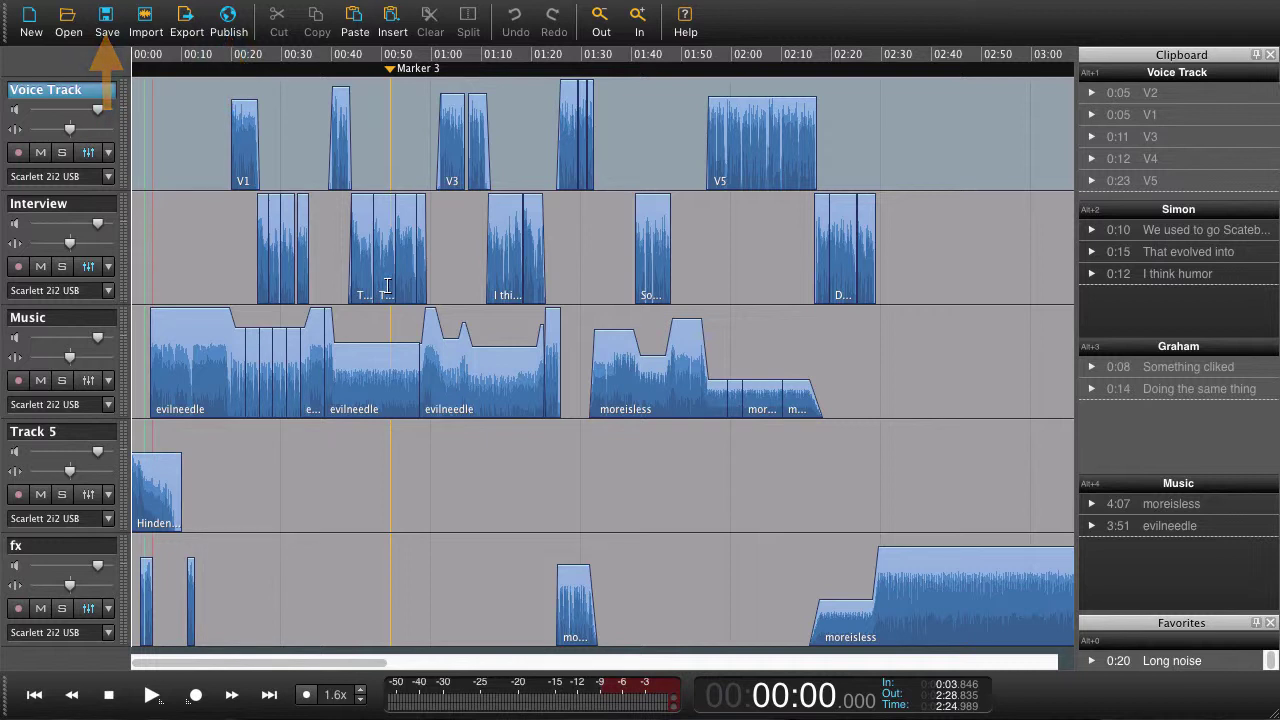
{"action": "key", "text": "ctrl+n"}
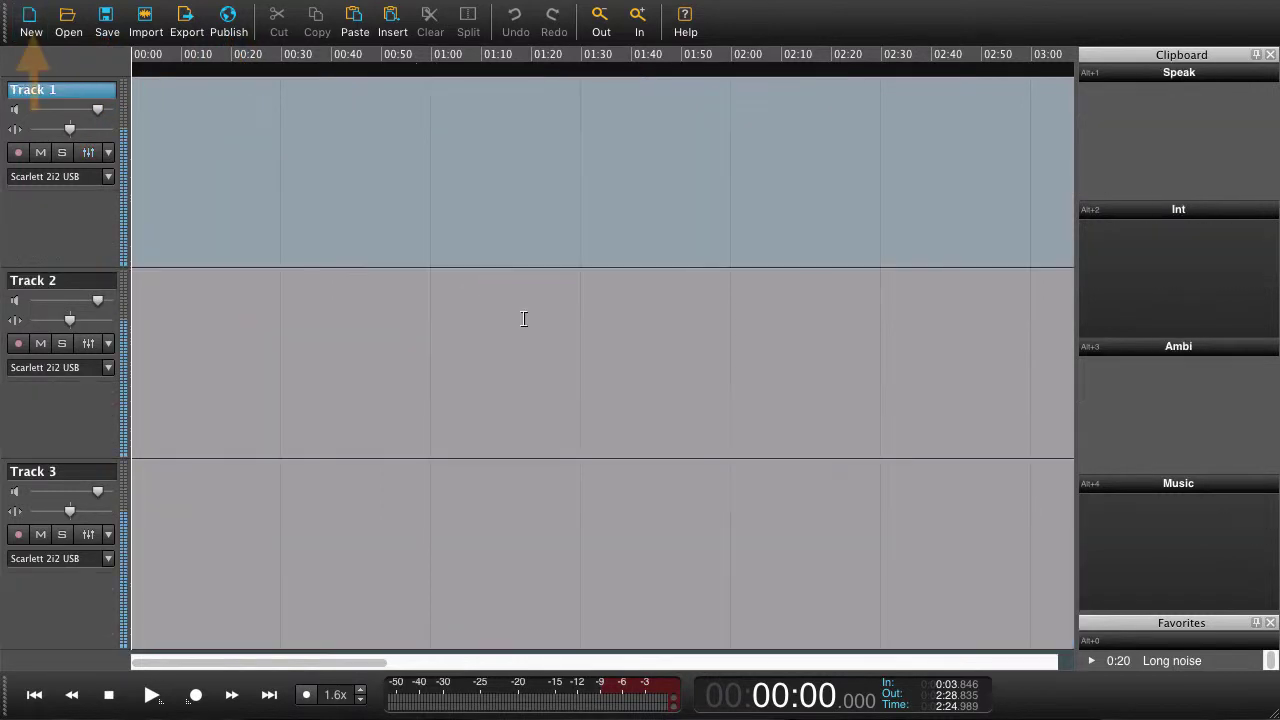